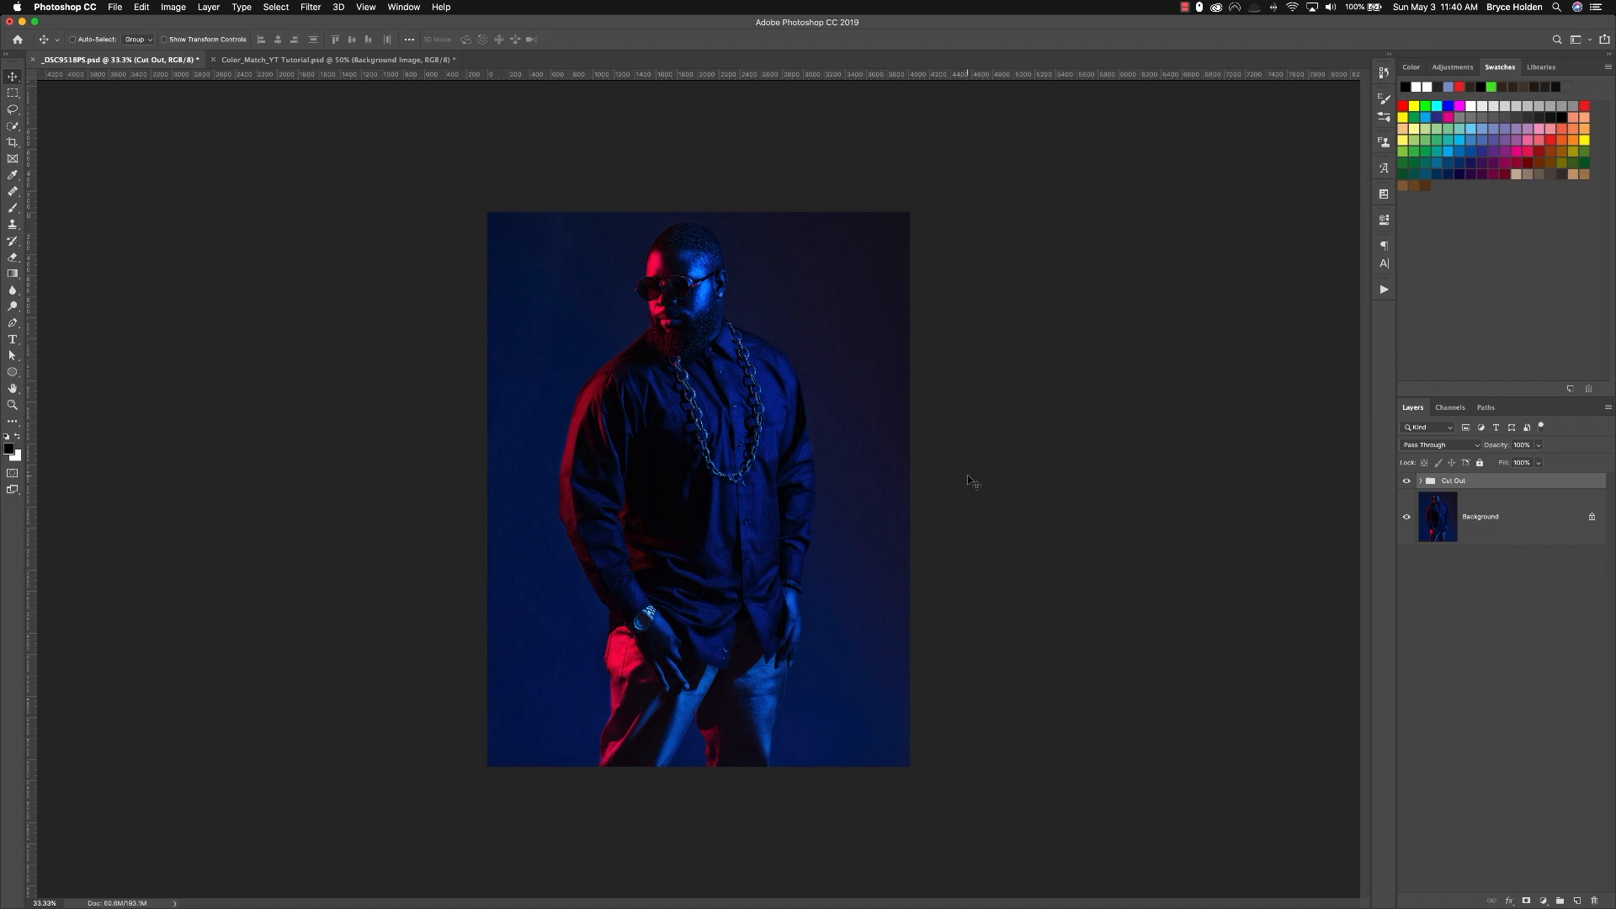
# Step: Copy Layer 2 from the Cut Out group into Color_Match_YT Tutorial.psd, centred over the alley background
pyautogui.click(1422, 481)
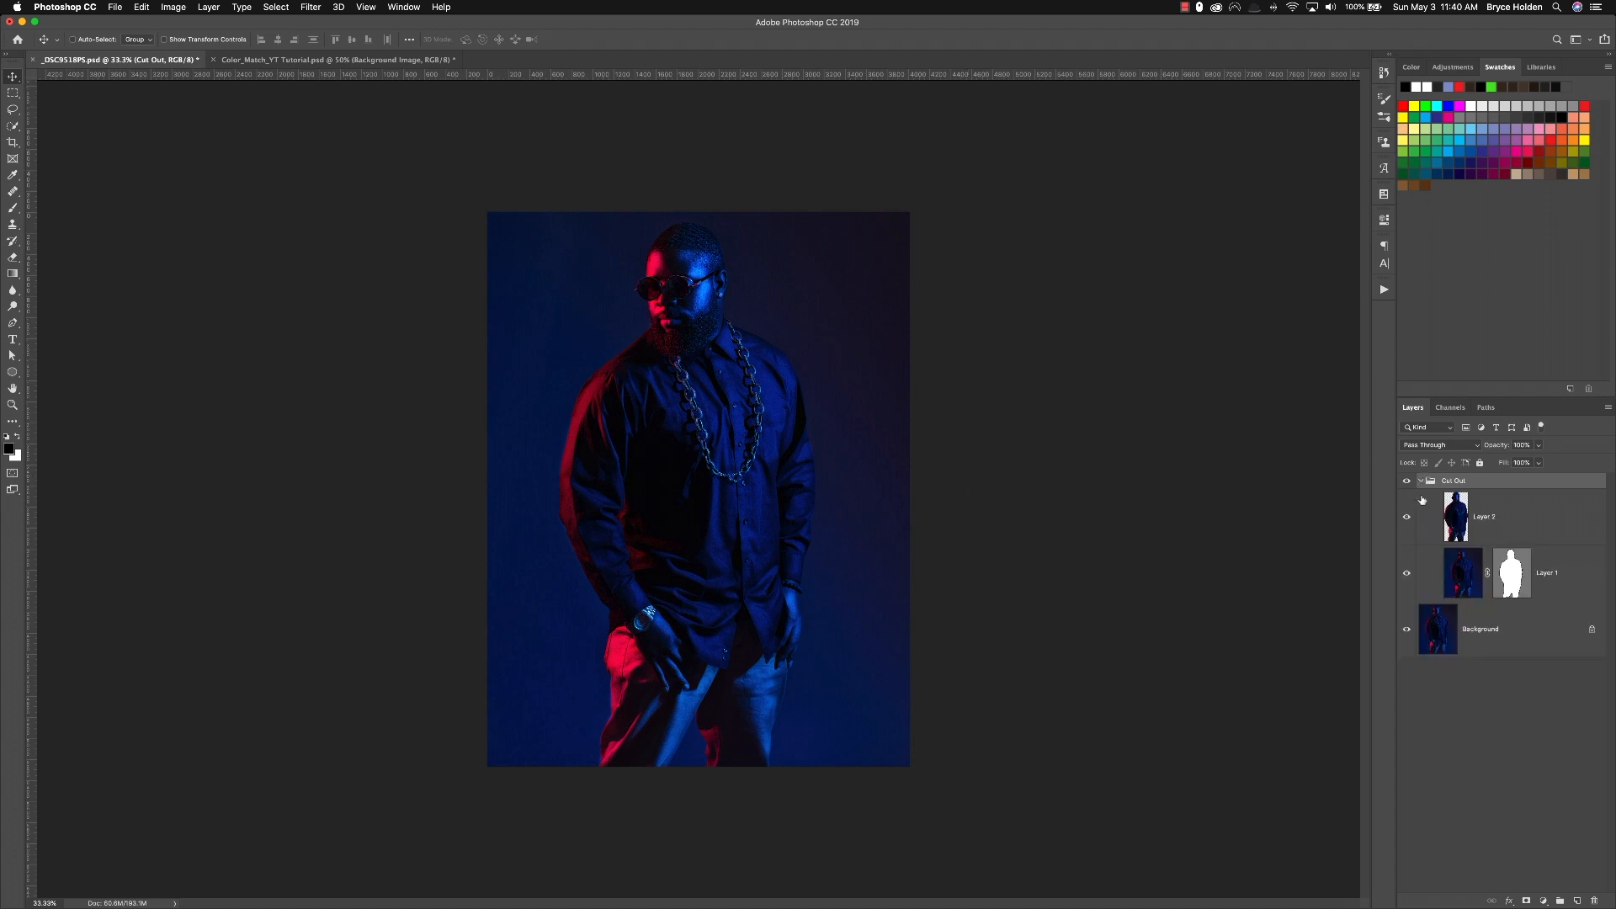
pyautogui.click(1521, 527)
pyautogui.moveTo(756, 503); pyautogui.dragTo(455, 250)
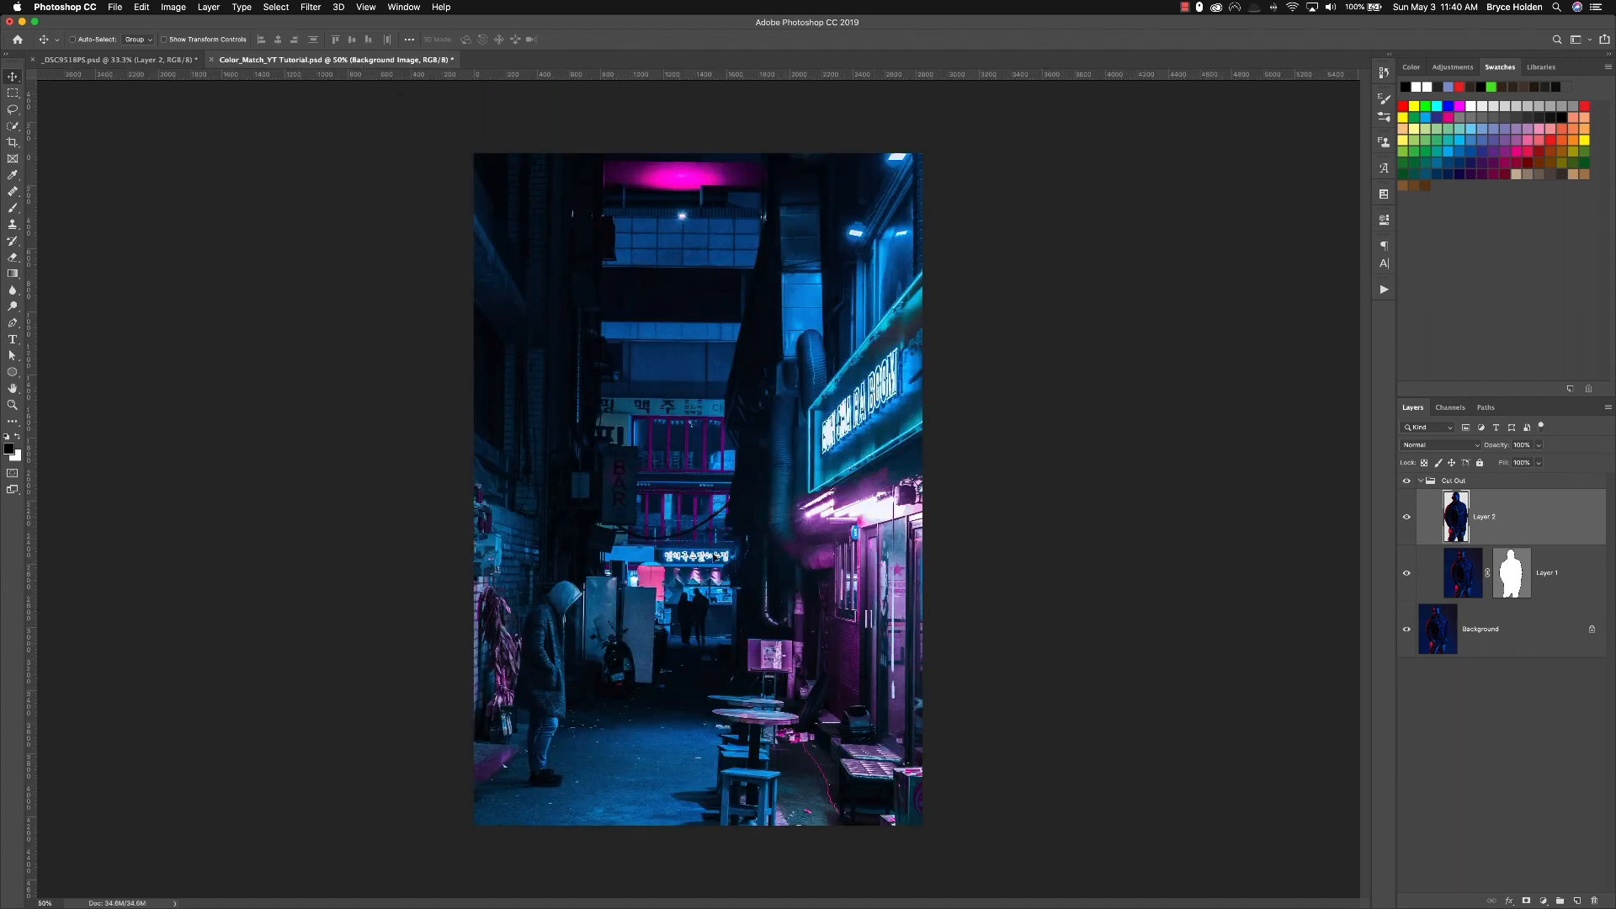
pyautogui.moveTo(719, 558); pyautogui.dragTo(720, 558)
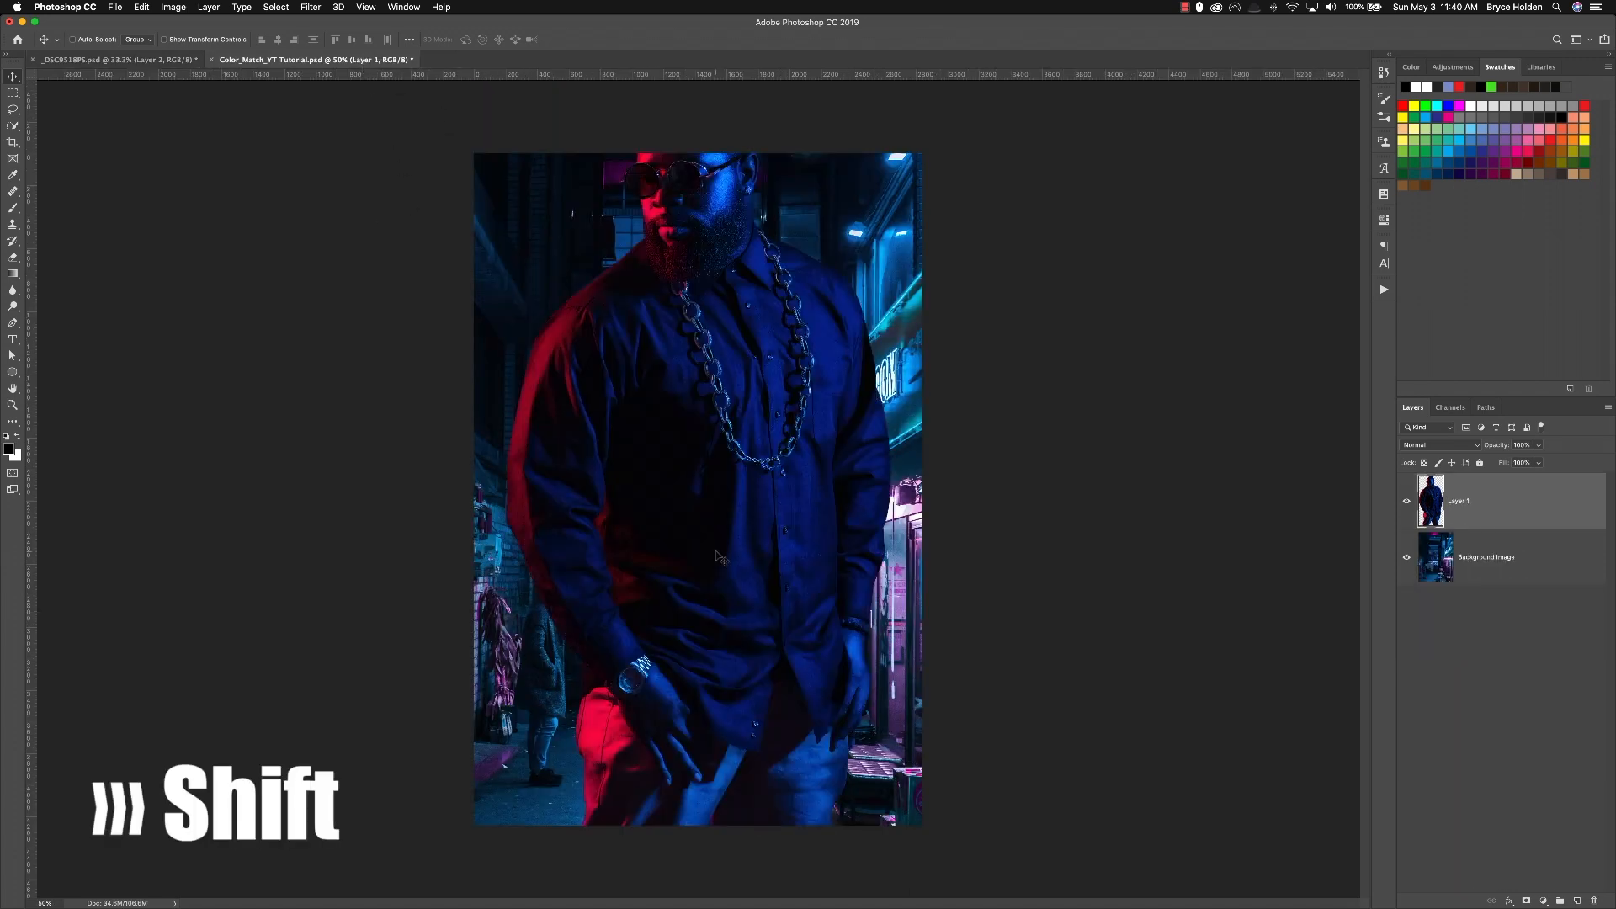
# Step: Scale the cut-out man proportionally to about 50% and place him in the lower-left corner of the alley image
pyautogui.press('super+t')
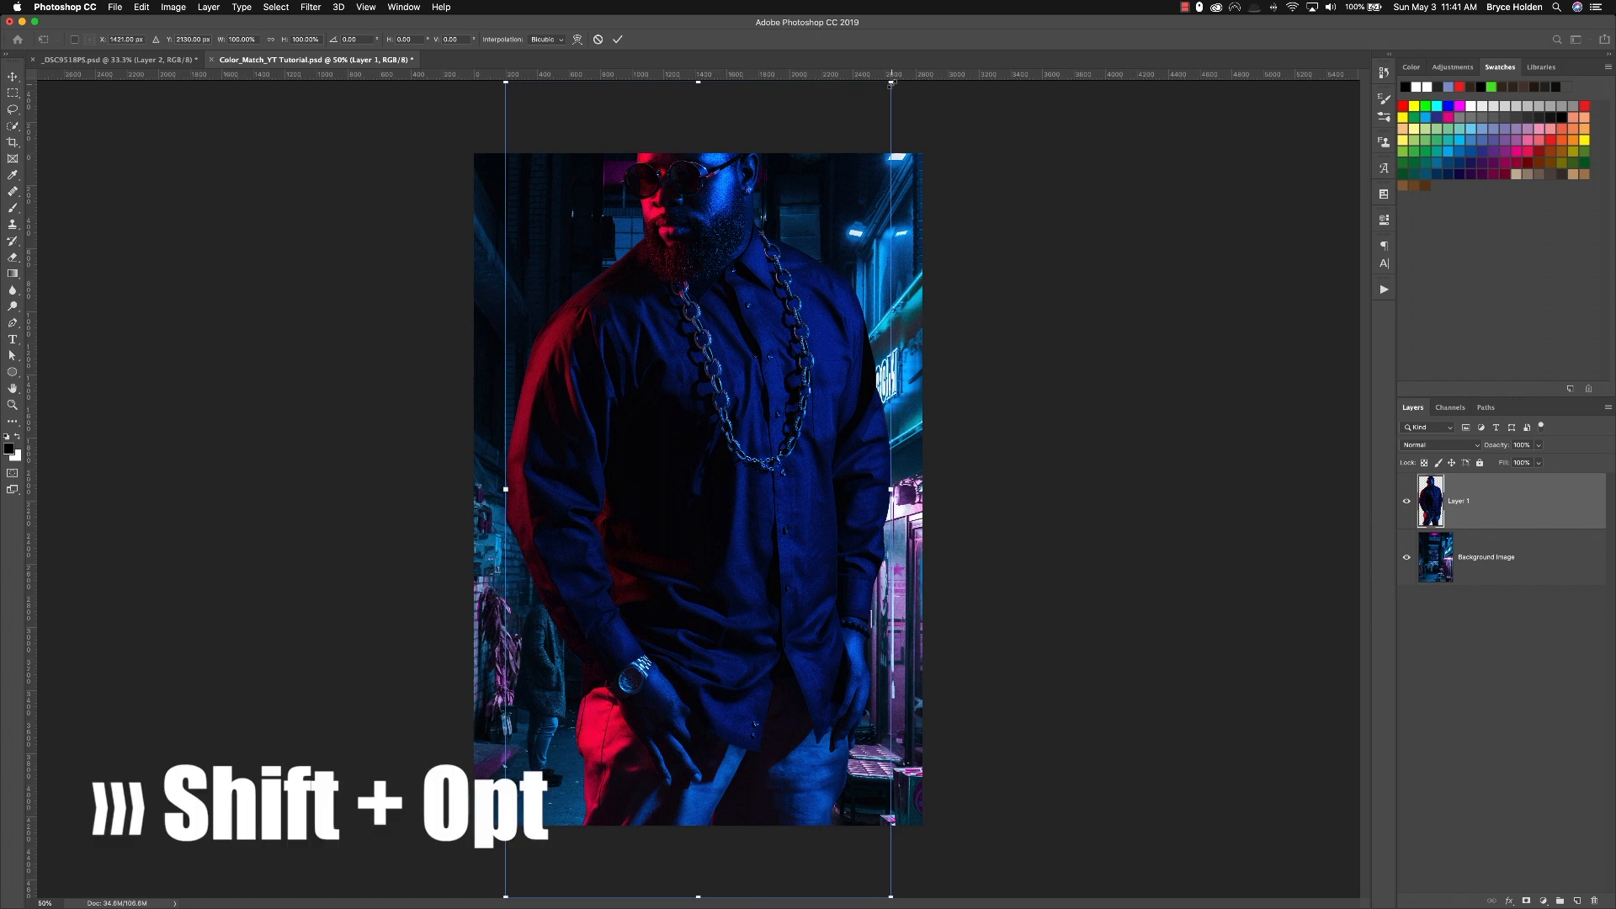
pyautogui.moveTo(891, 81); pyautogui.dragTo(793, 227)
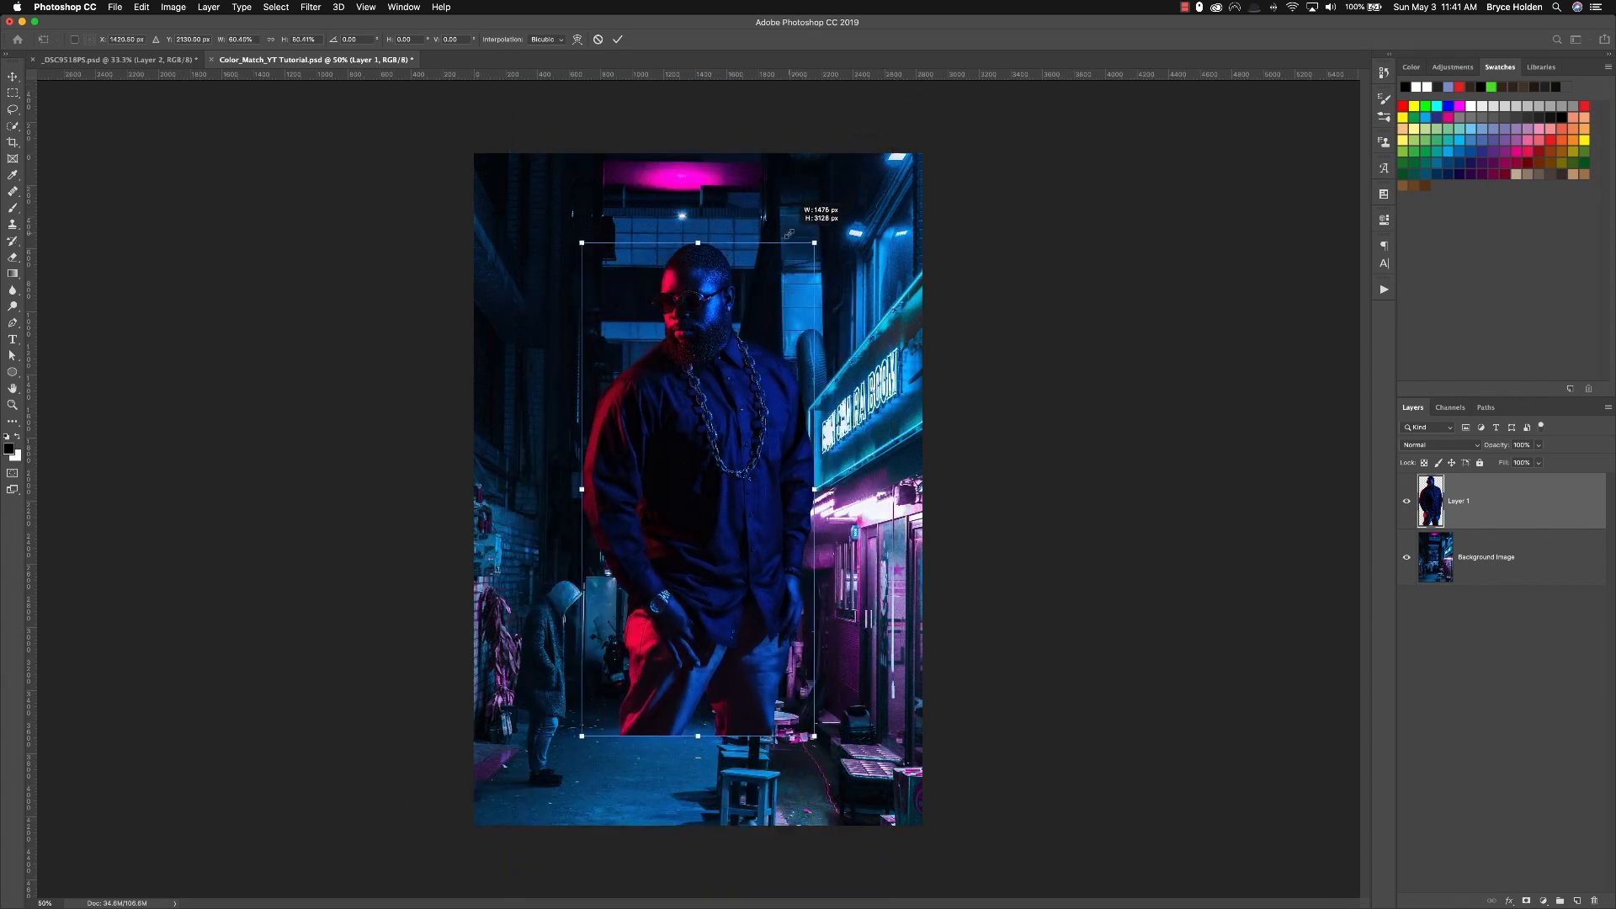
pyautogui.moveTo(707, 502); pyautogui.dragTo(632, 596)
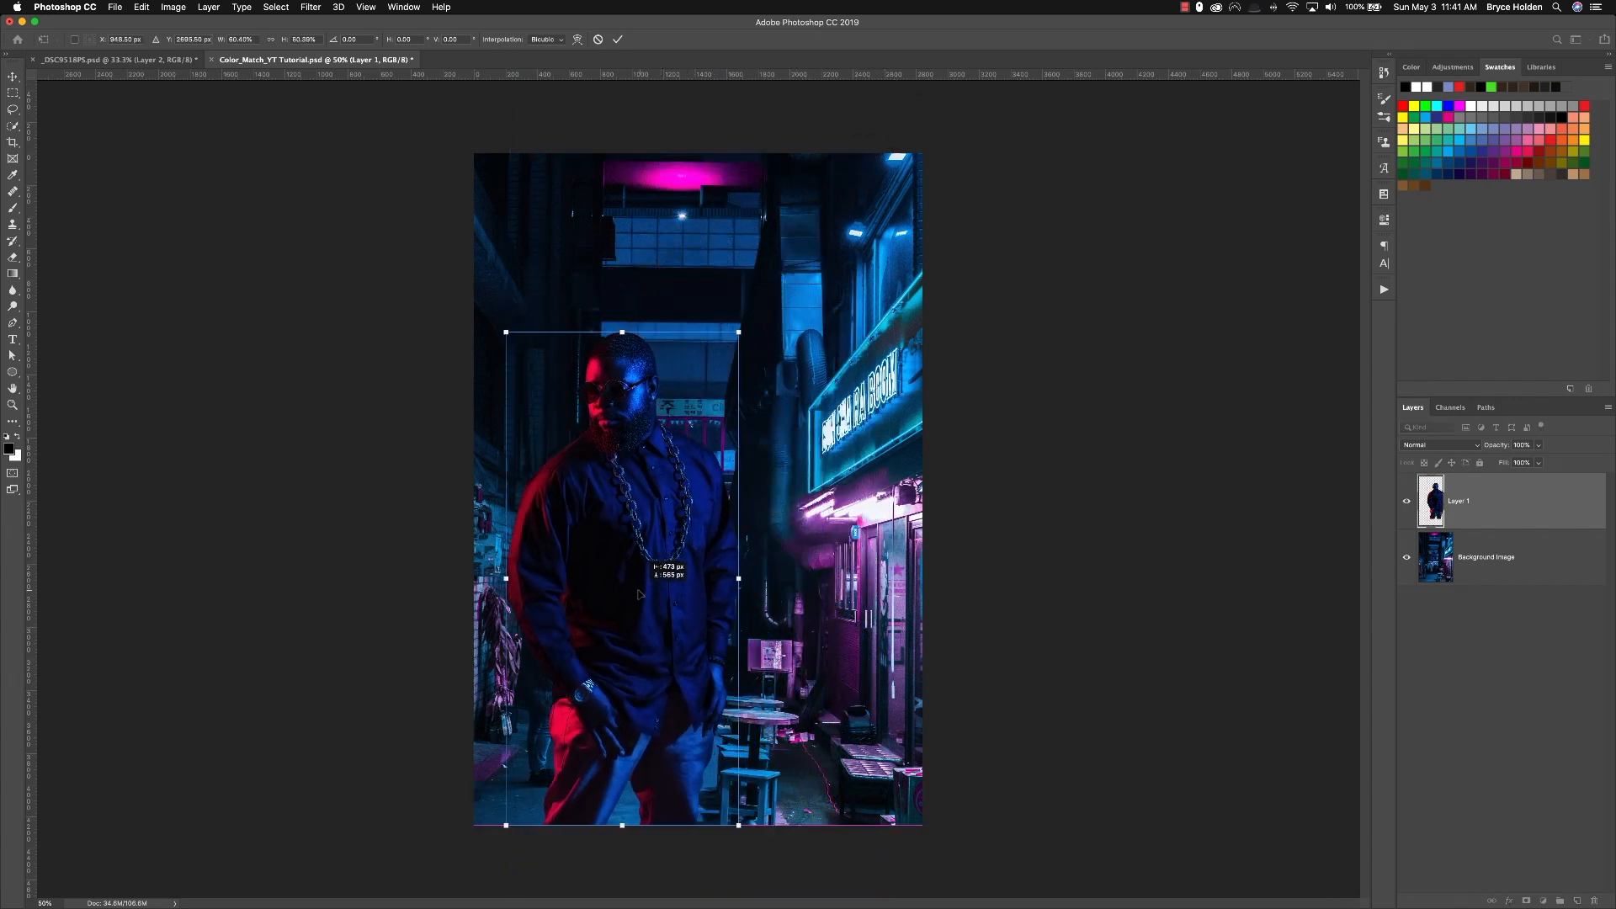
pyautogui.moveTo(741, 331); pyautogui.dragTo(718, 375)
pyautogui.moveTo(648, 549); pyautogui.dragTo(610, 594)
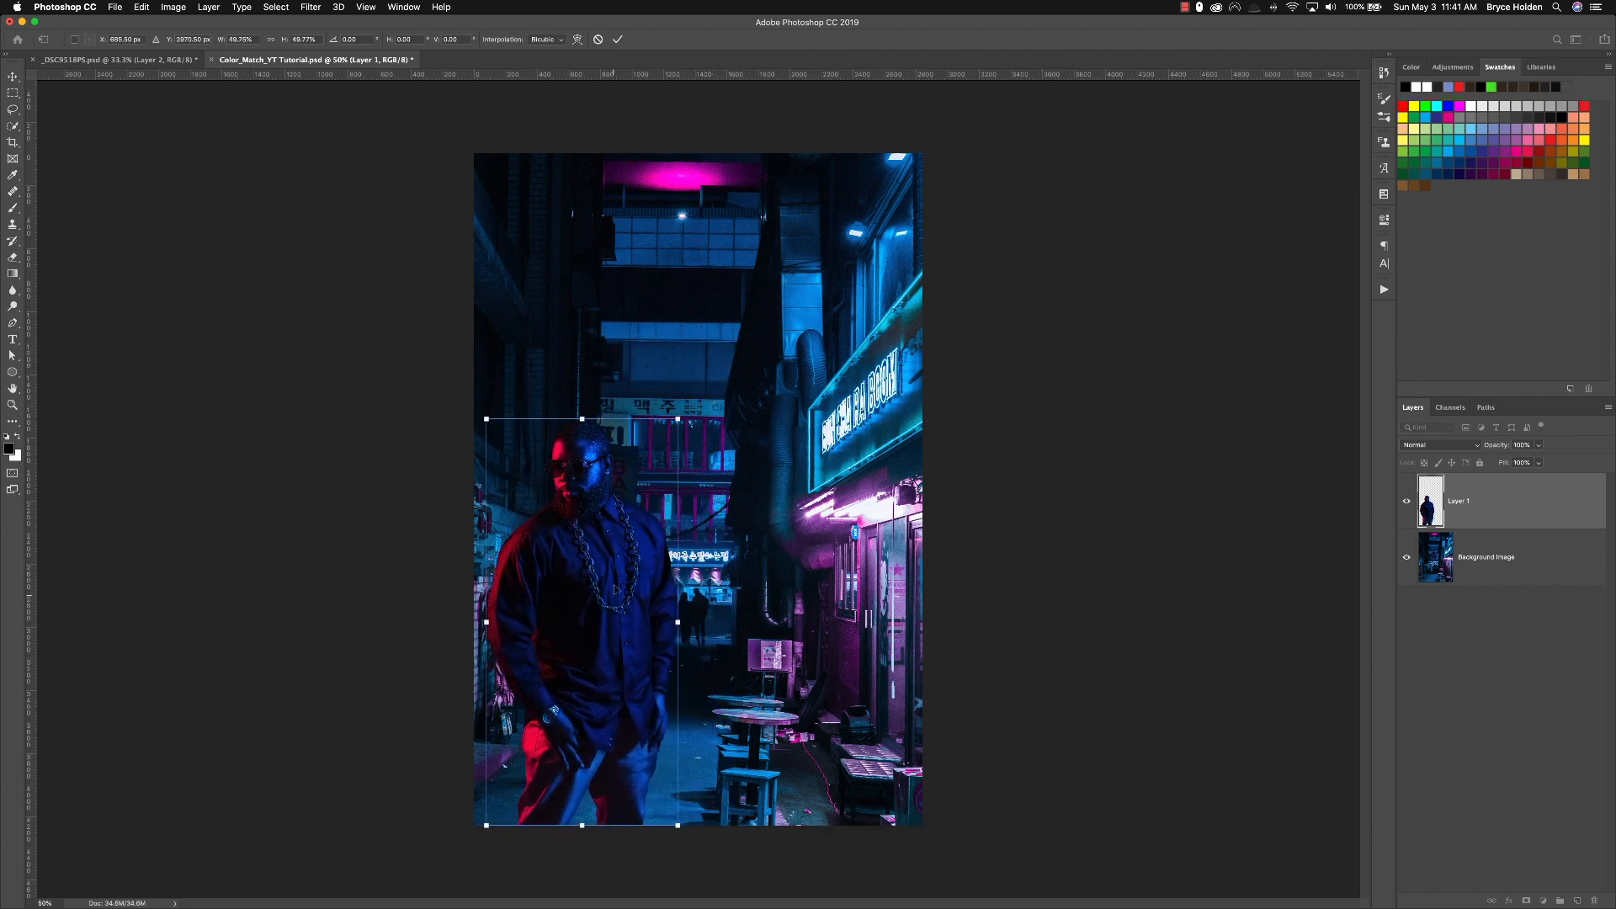
# Step: Flip the cut-out man horizontally and apply the transformation
pyautogui.rightClick(620, 577)
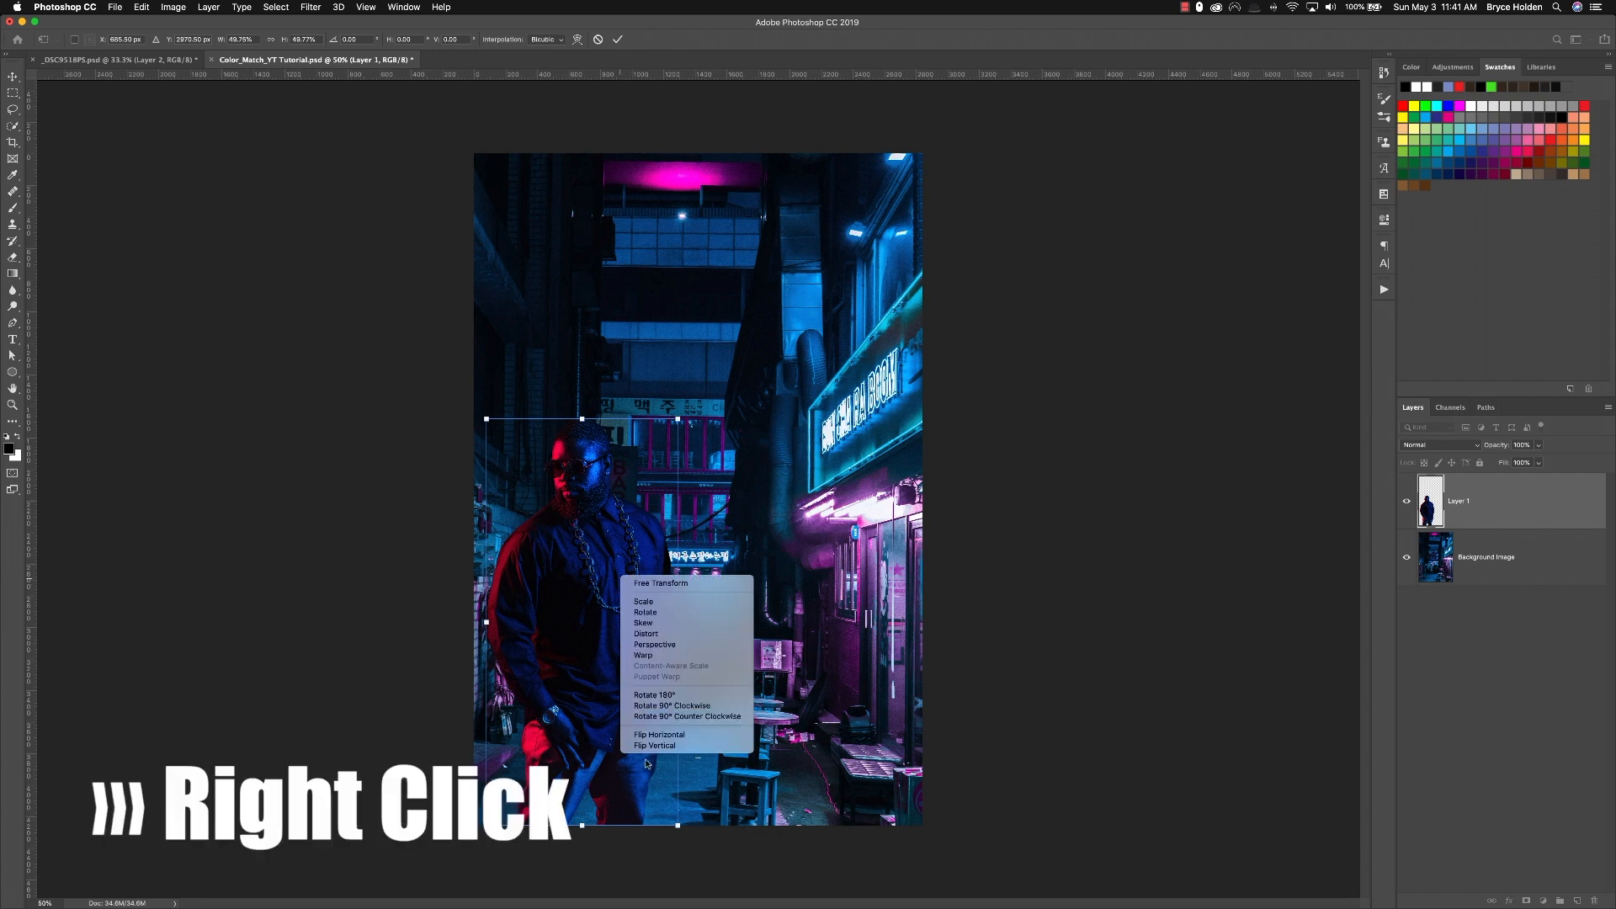
pyautogui.click(660, 736)
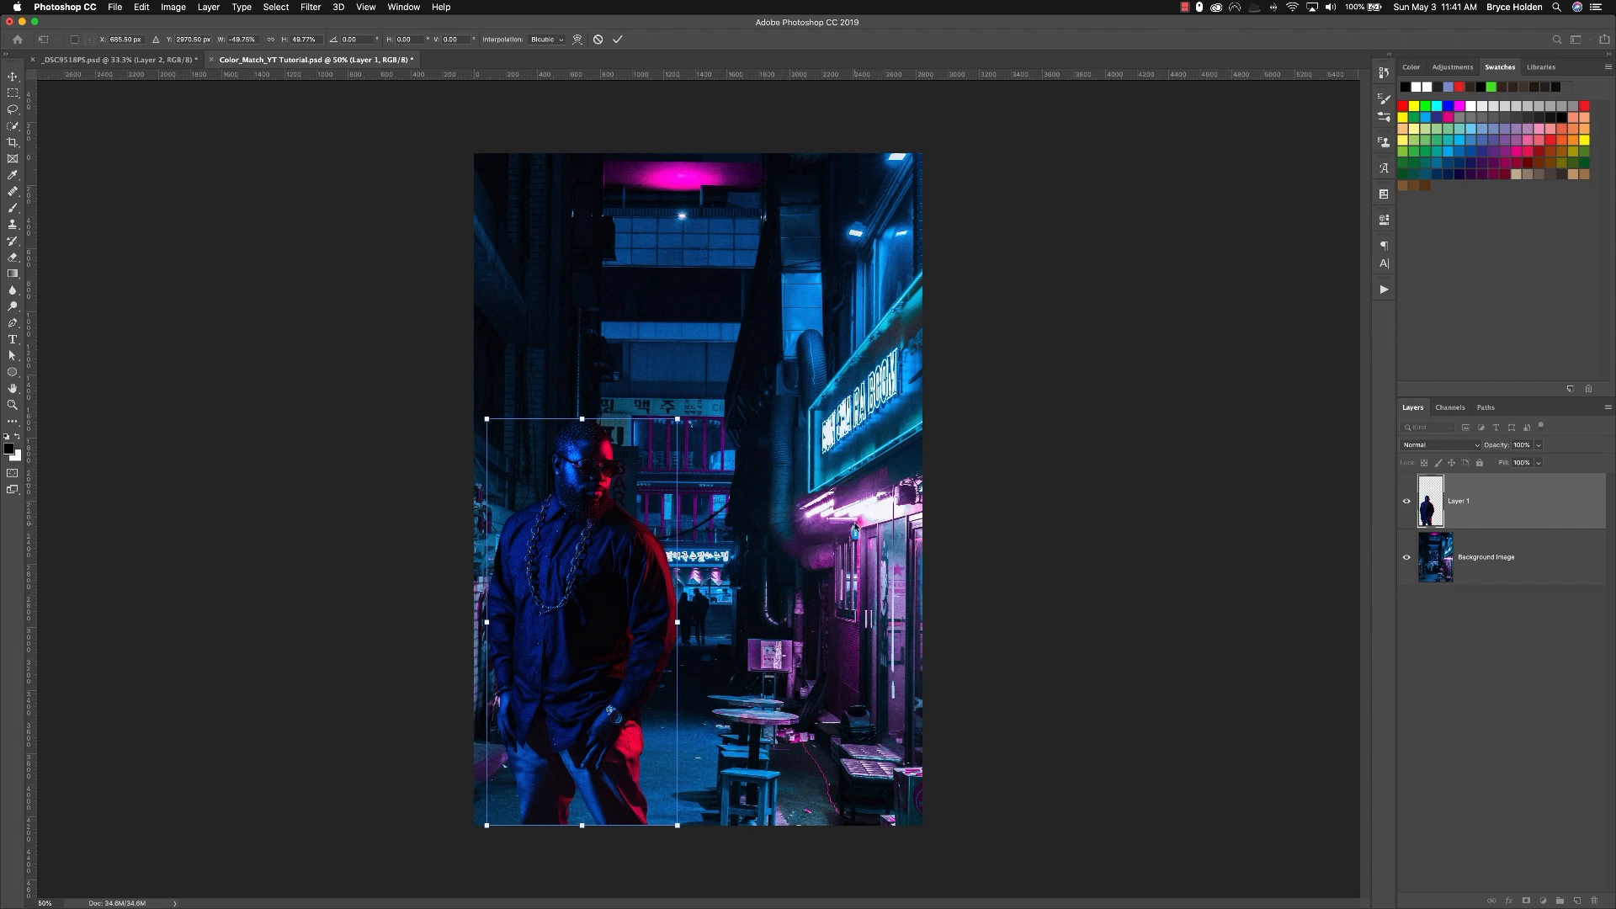
pyautogui.press('Return')
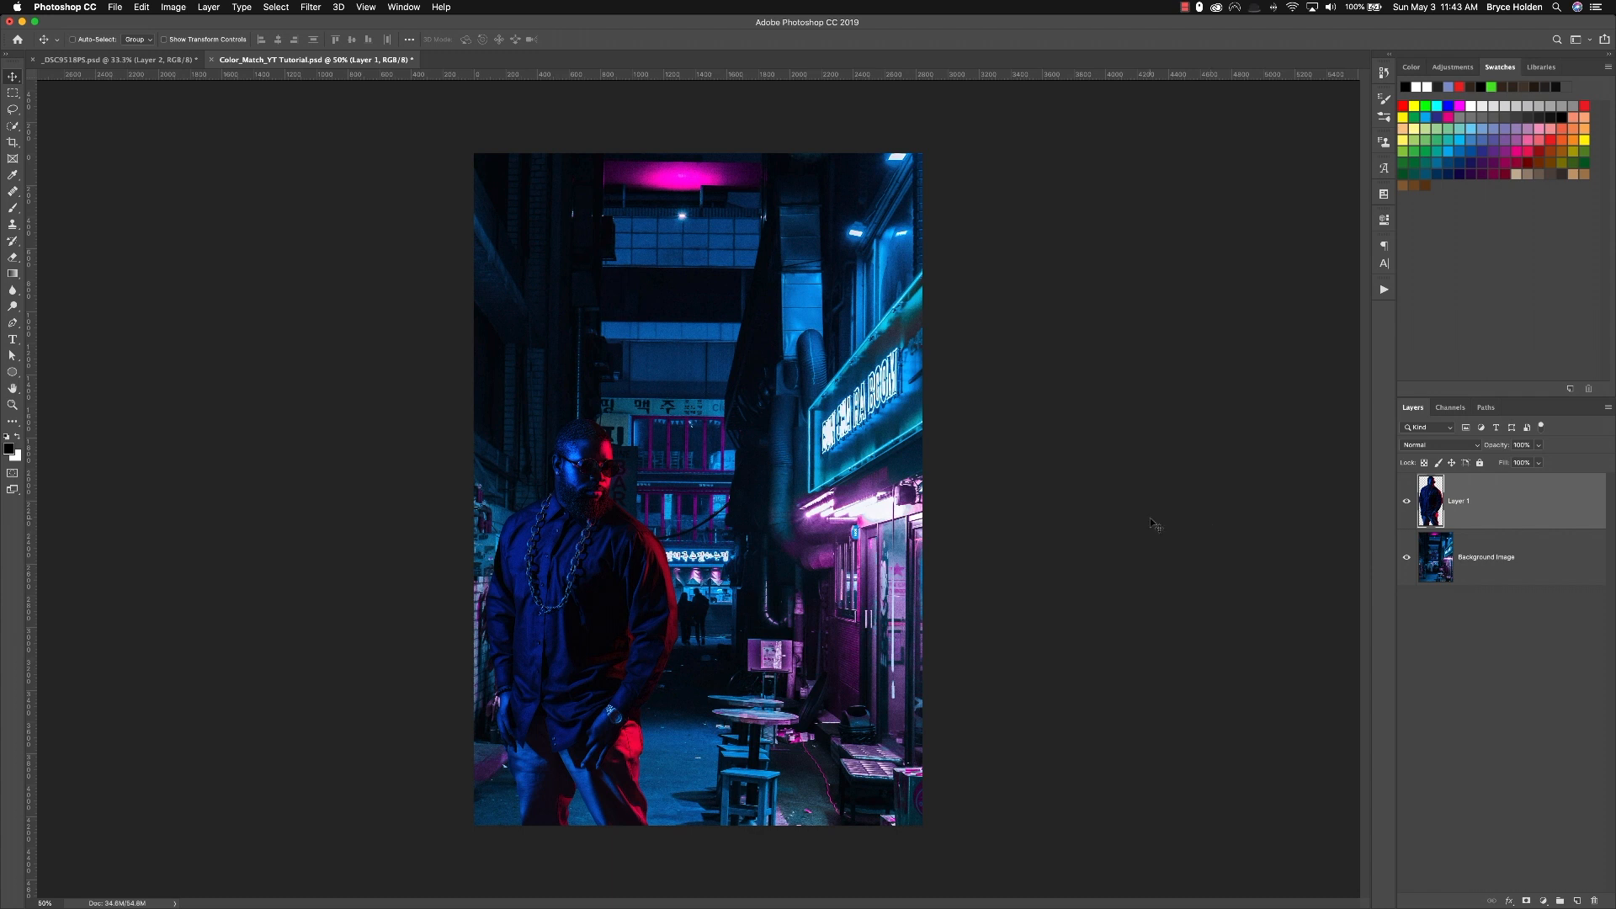
# Step: Add a Black & White adjustment layer on top and a Levels adjustment layer between it and Layer 1
pyautogui.click(1544, 900)
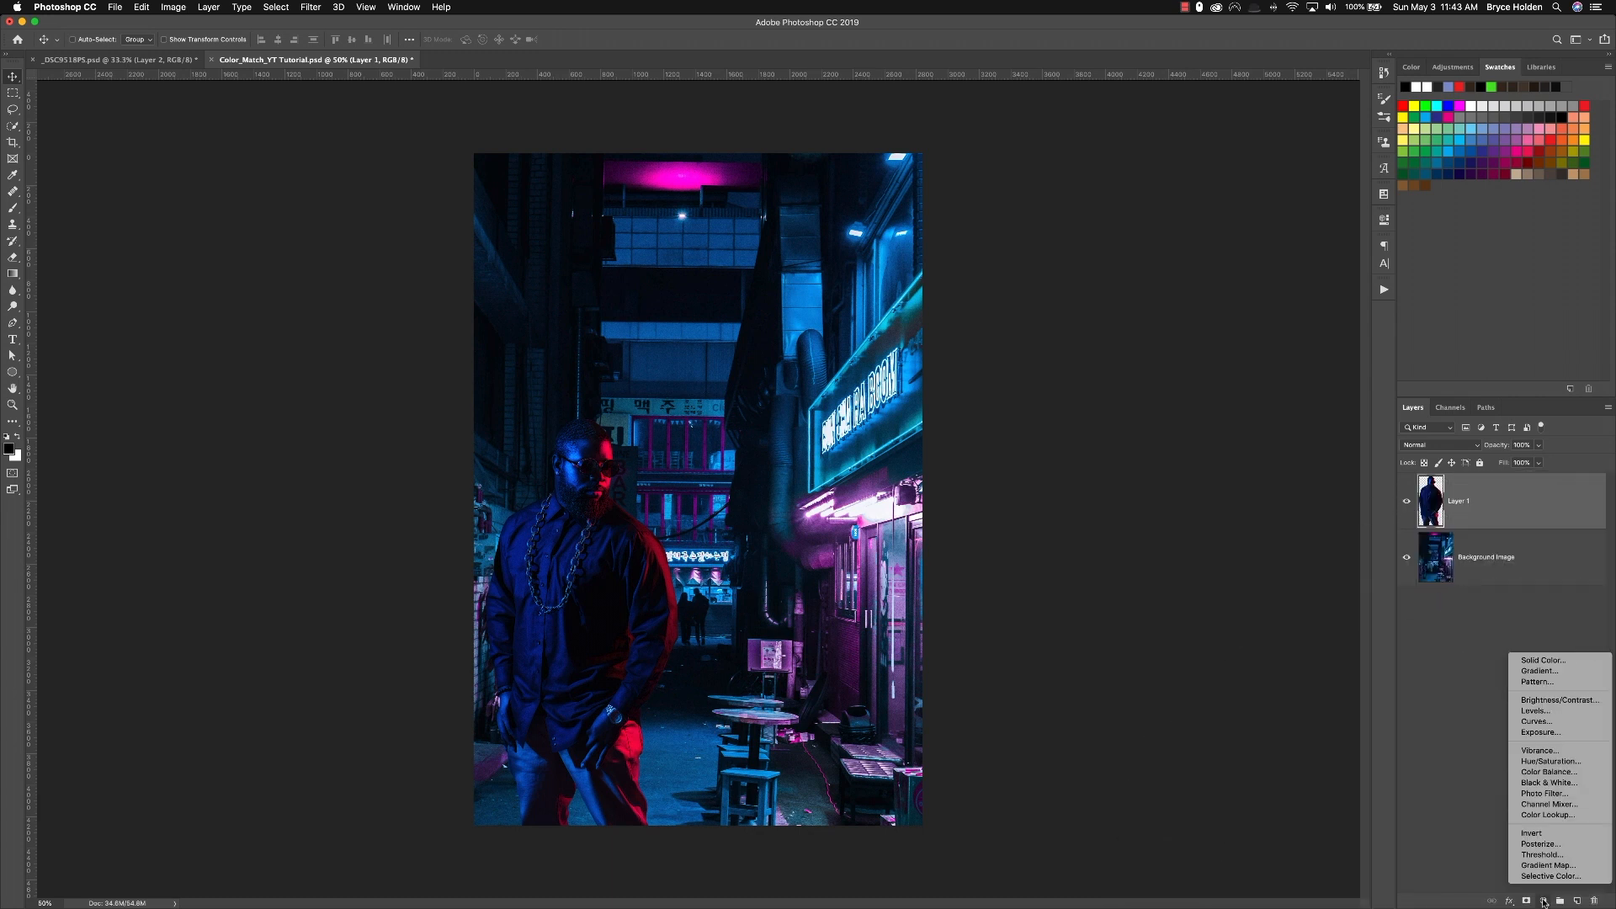
pyautogui.click(1559, 780)
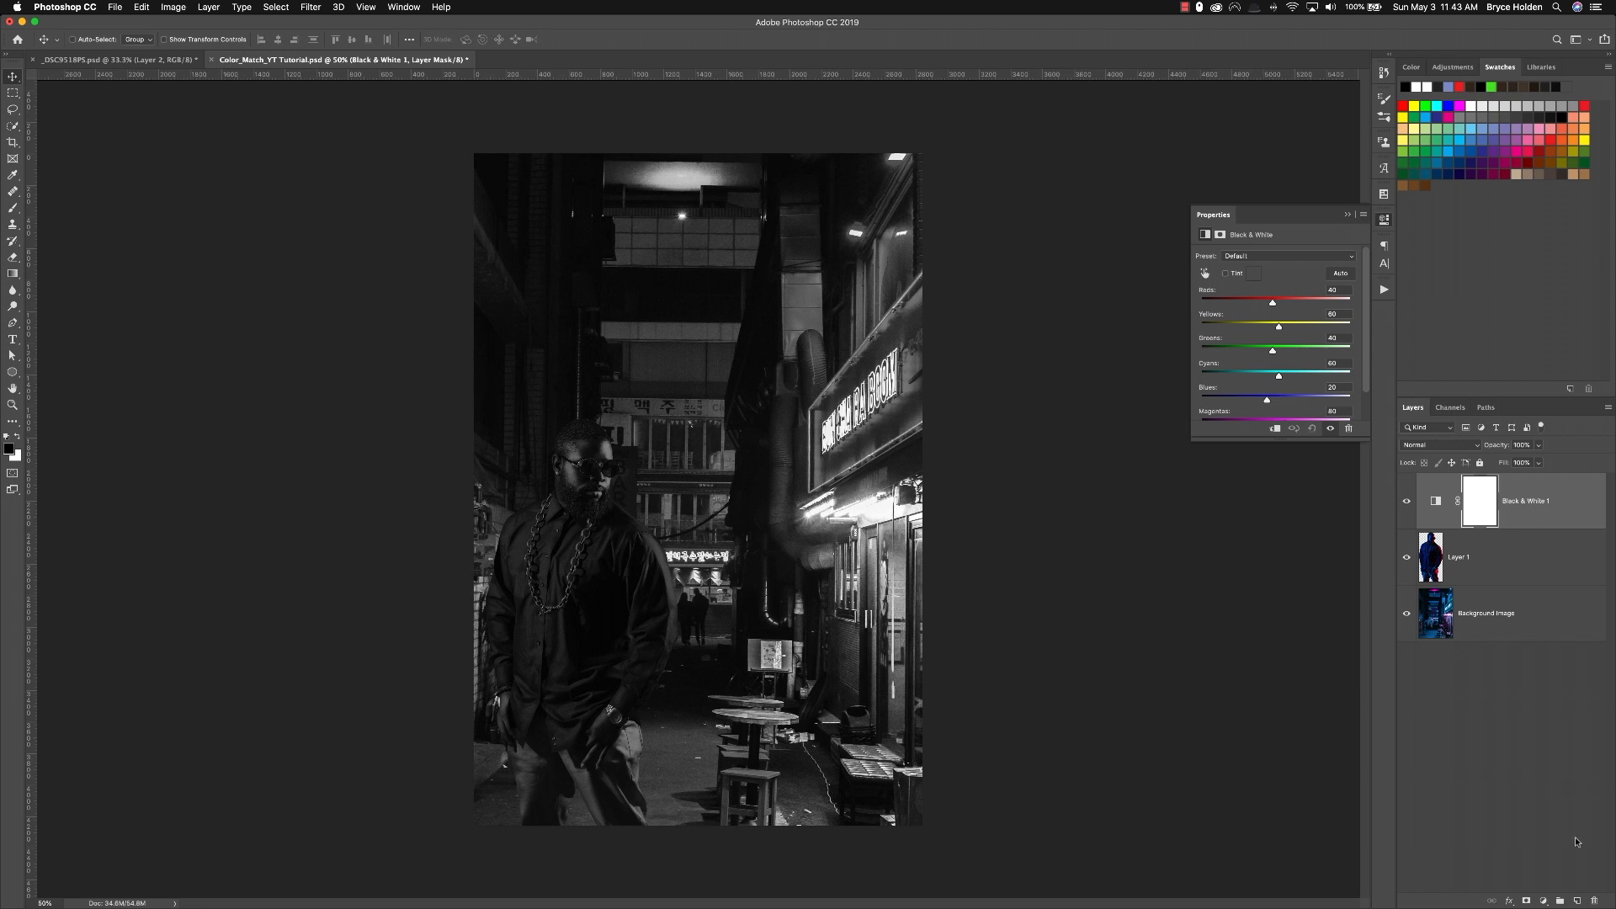
pyautogui.click(1544, 901)
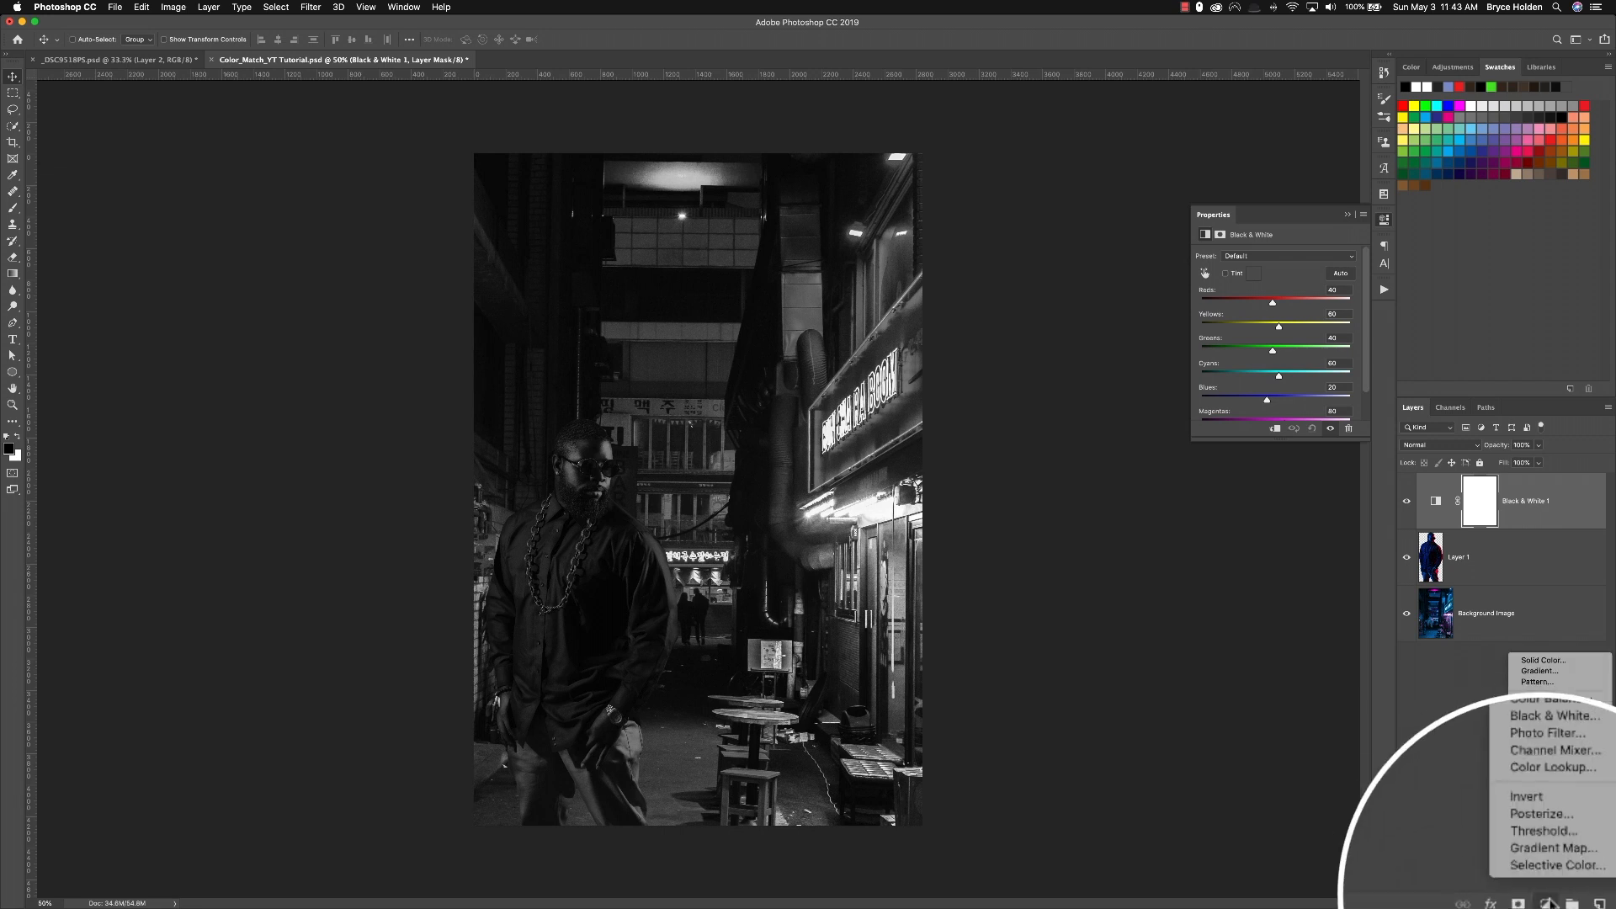
pyautogui.click(1551, 711)
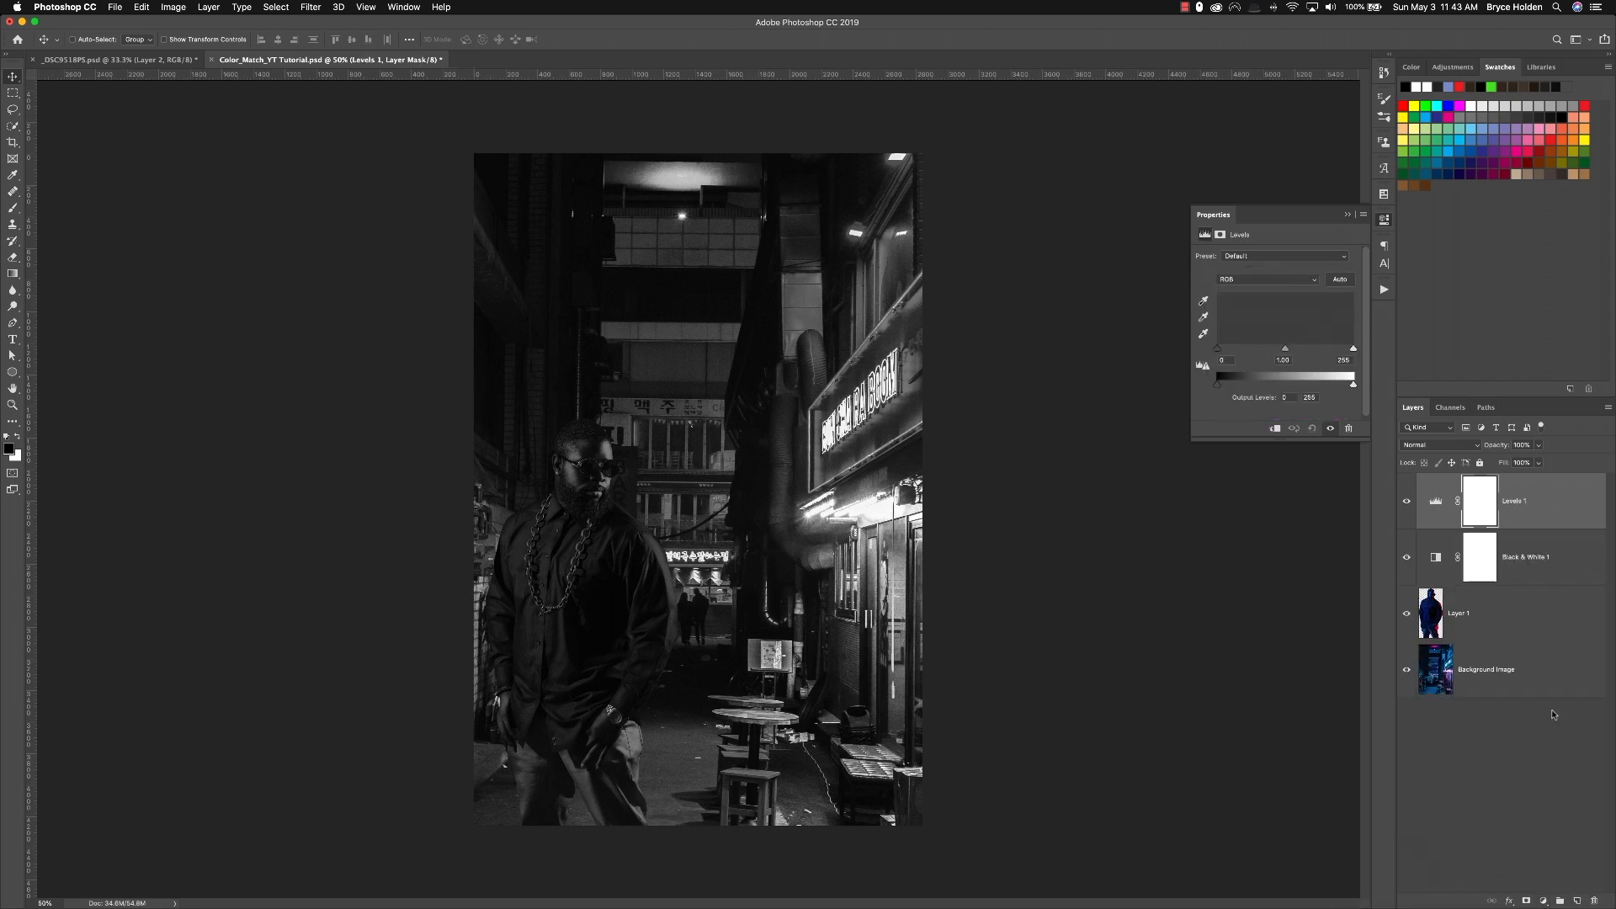
pyautogui.moveTo(1554, 504); pyautogui.dragTo(1542, 586)
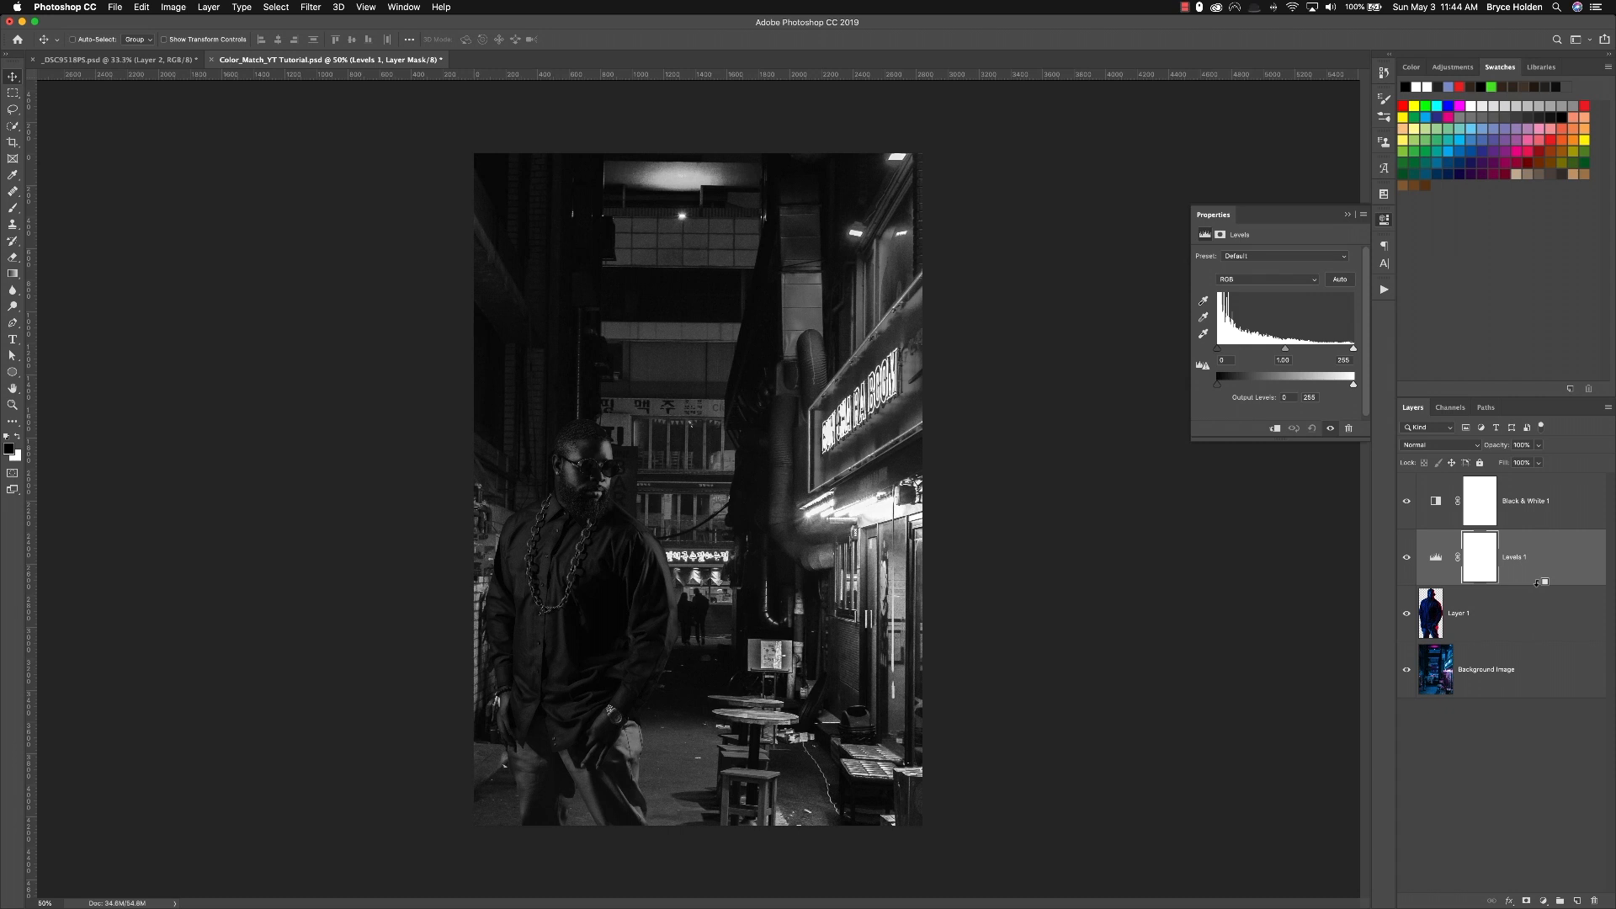
pyautogui.keyDown('alt'); pyautogui.click(1537, 582); pyautogui.keyUp('alt')
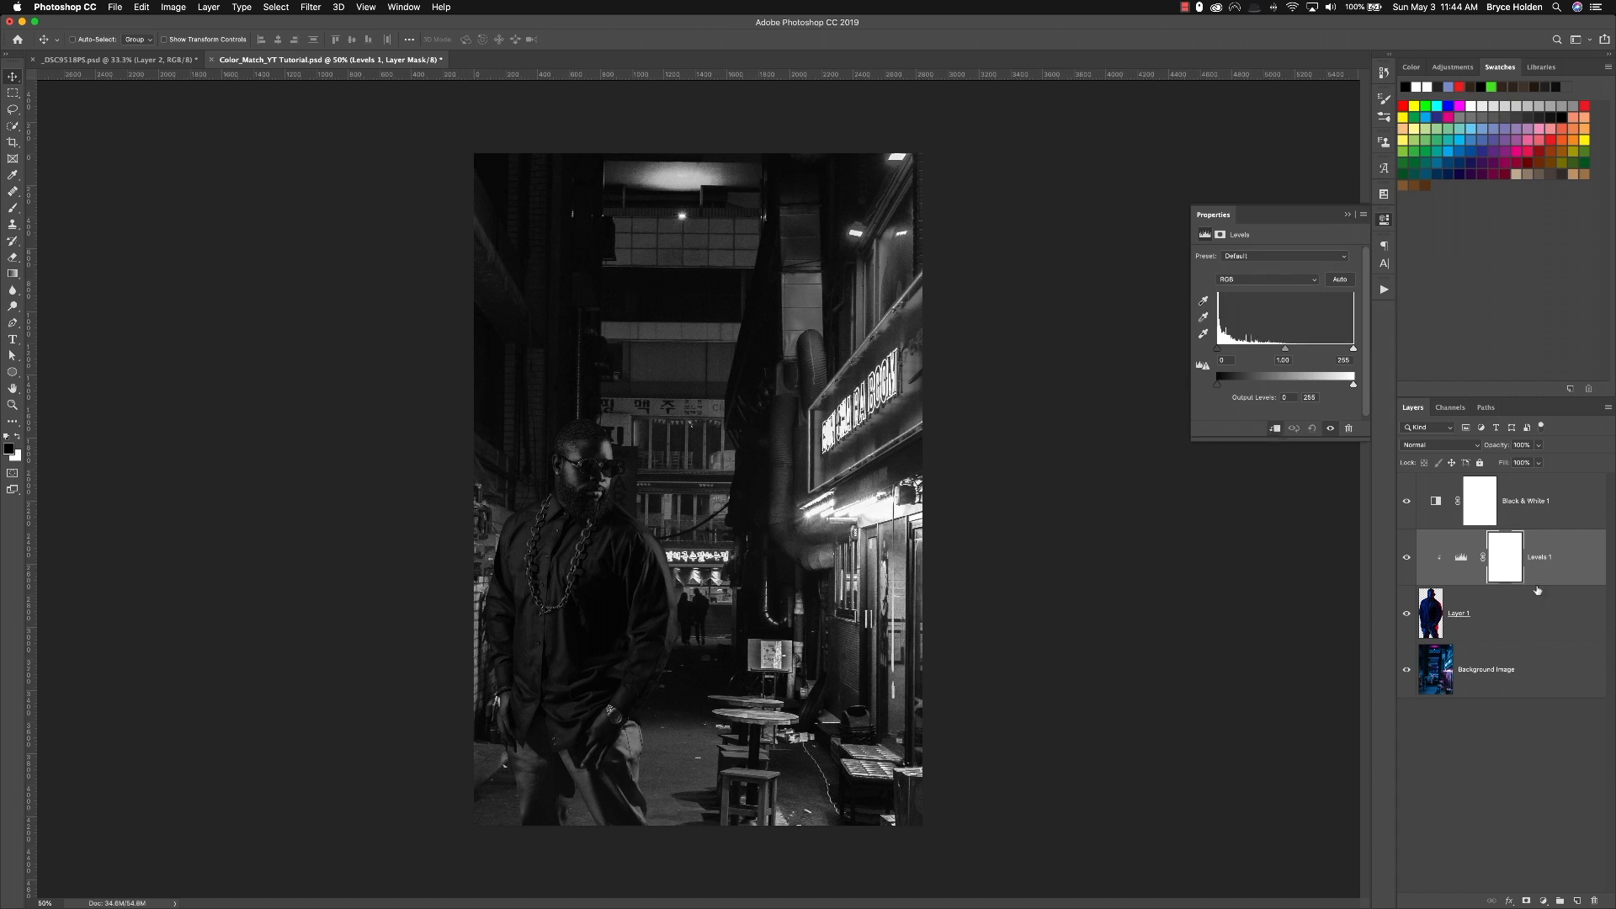
pyautogui.rightClick(1553, 570)
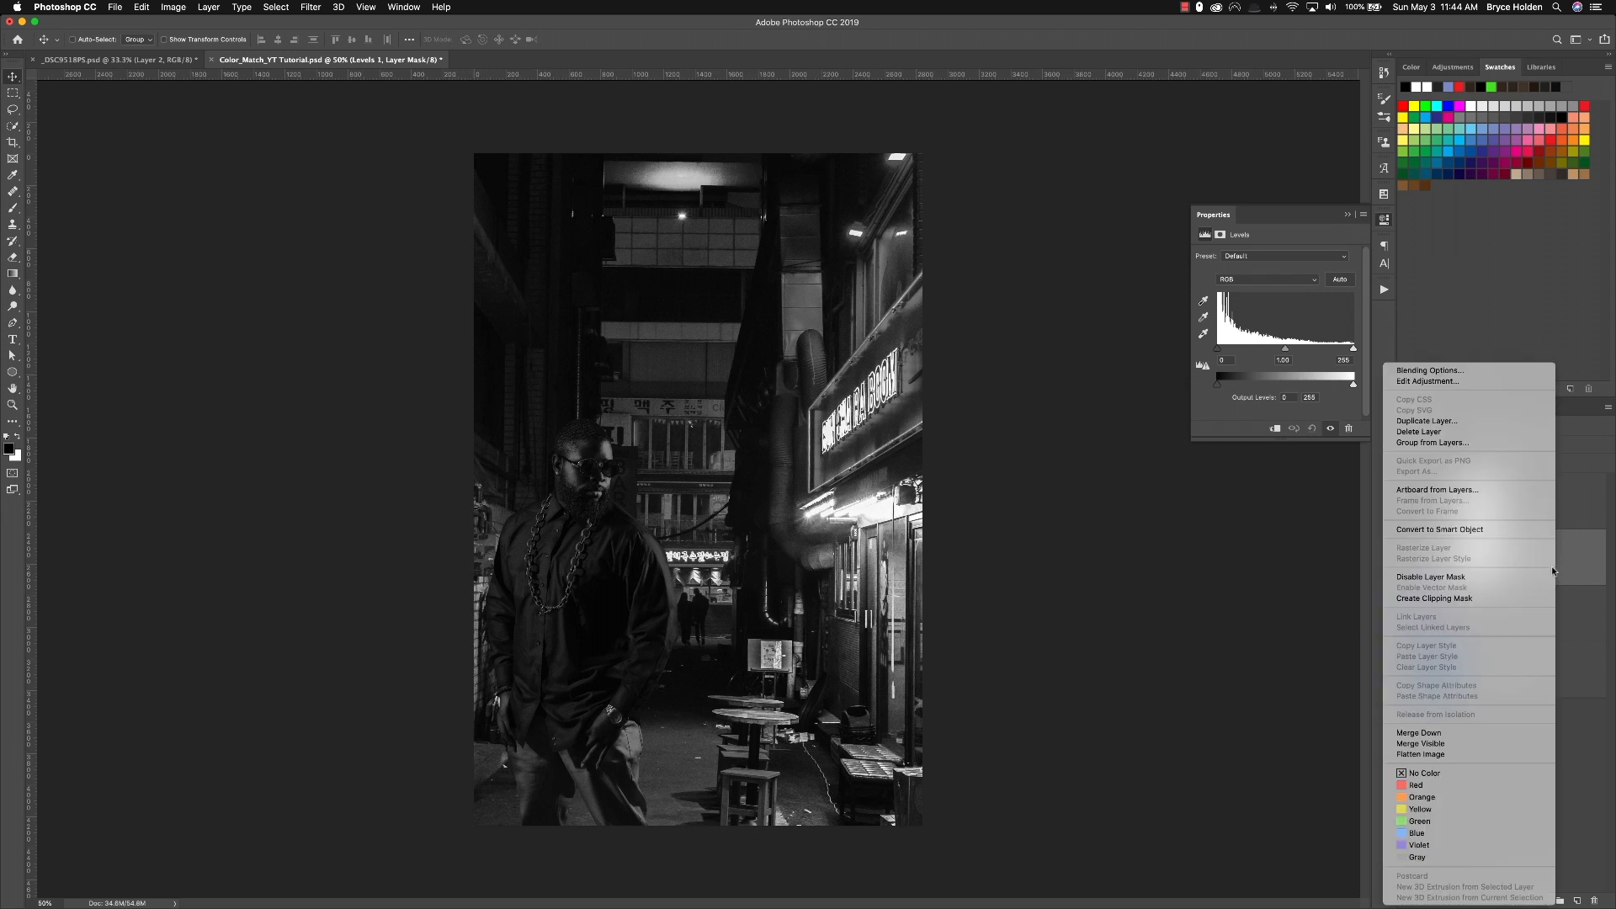
pyautogui.click(1479, 598)
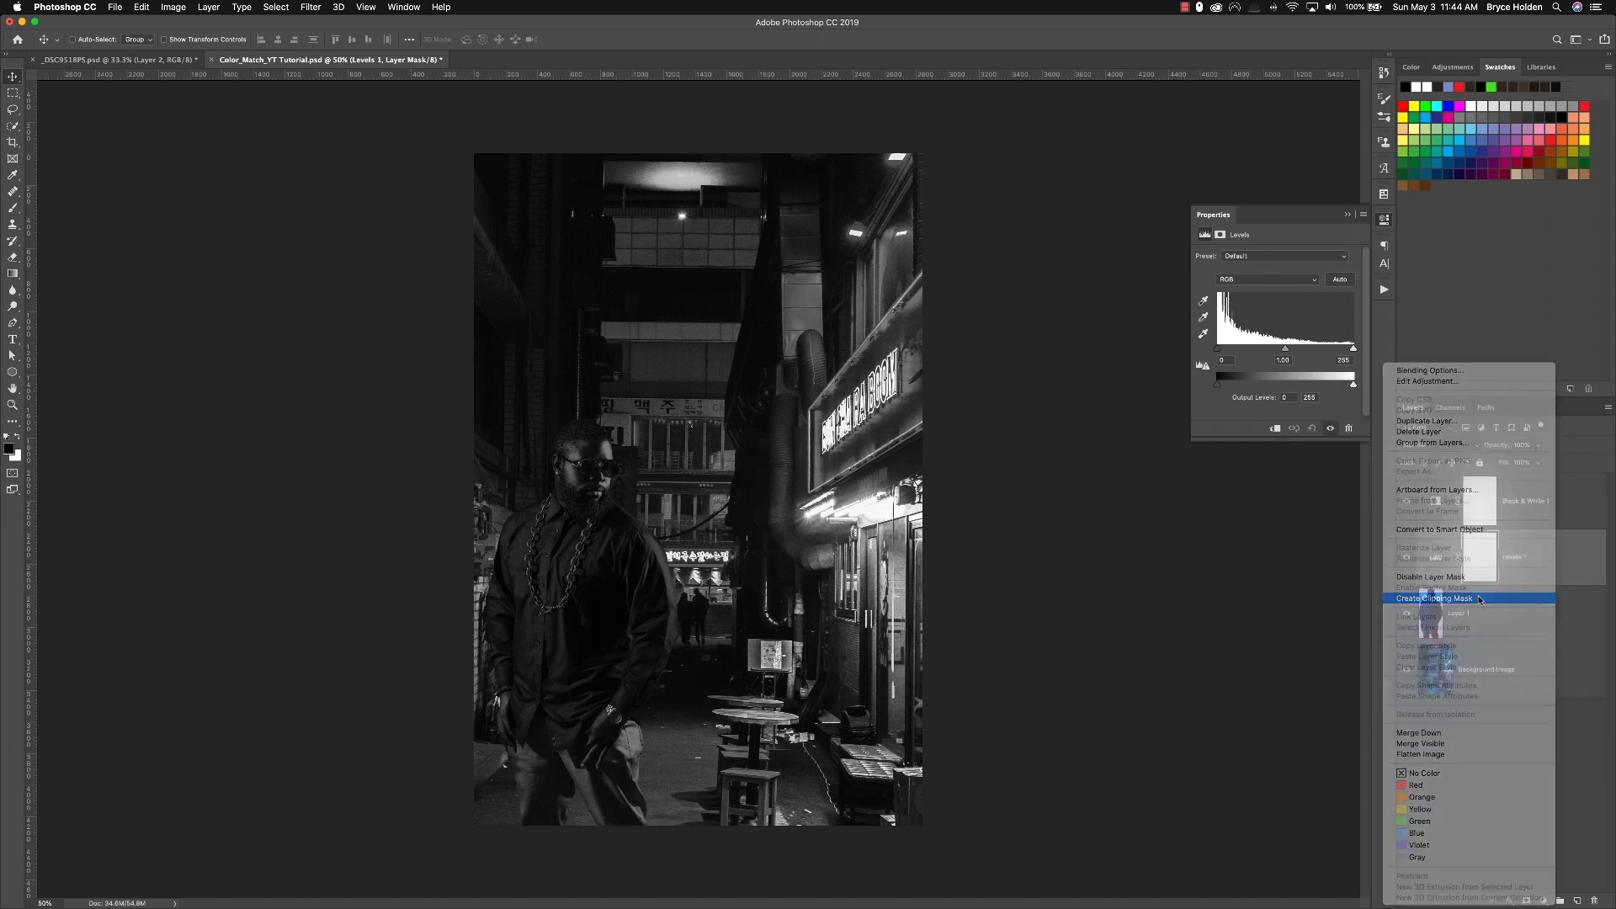
pyautogui.press('super+z')
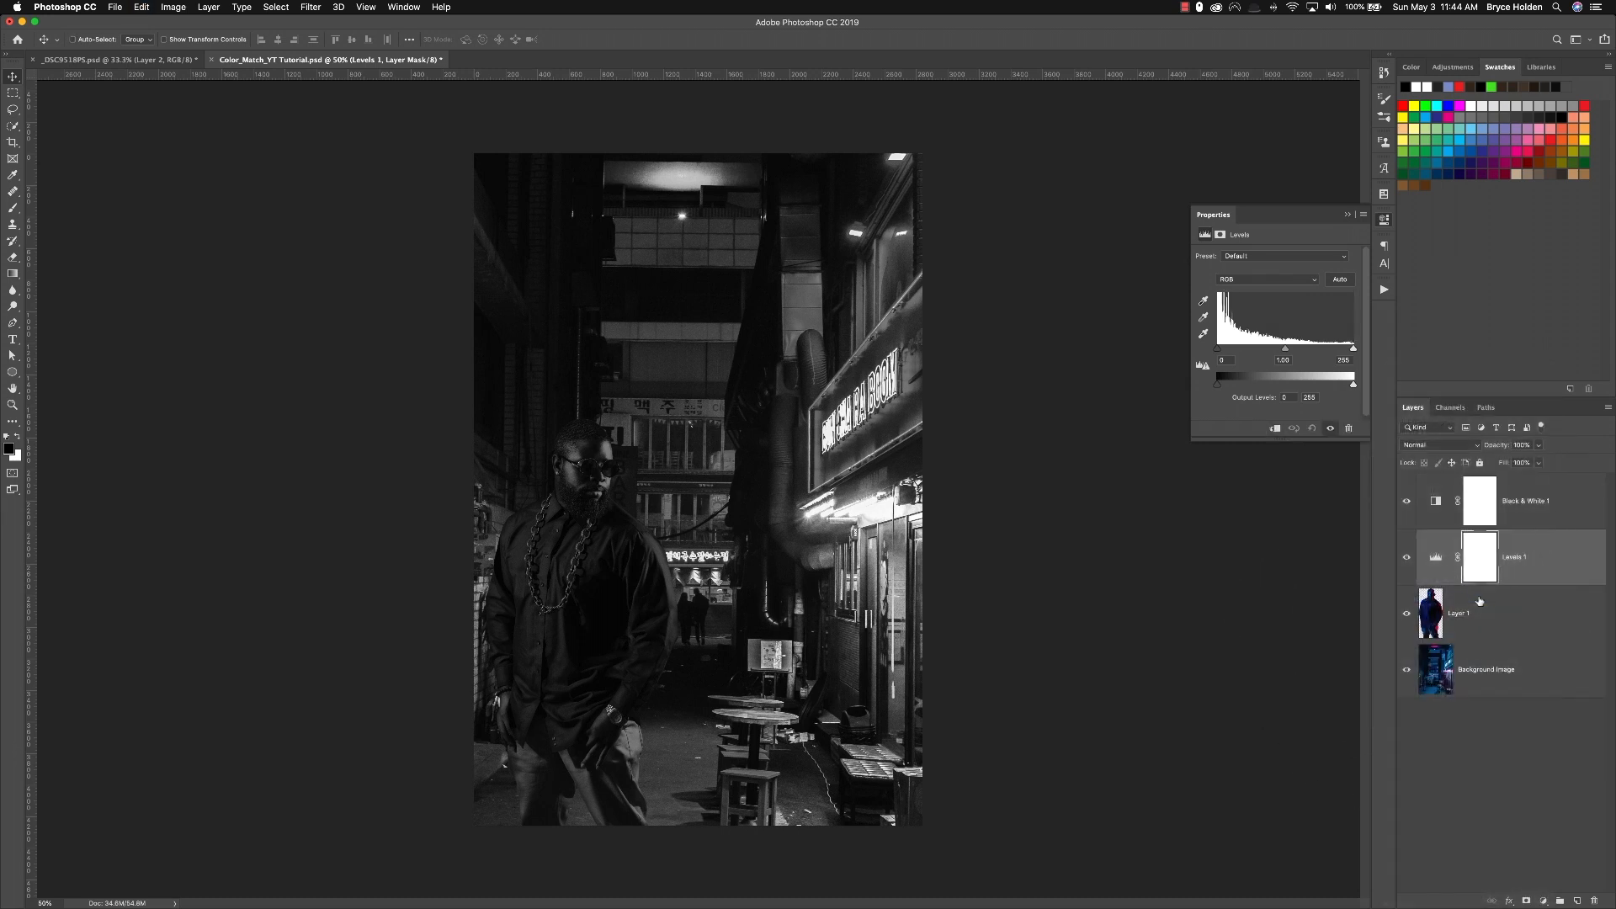
# Step: Clip the Levels adjustment to Layer 1 so that it affects only the cut-out man
pyautogui.press('super+alt+g')
pyautogui.keyDown('alt'); pyautogui.click(1545, 587); pyautogui.keyUp('alt')
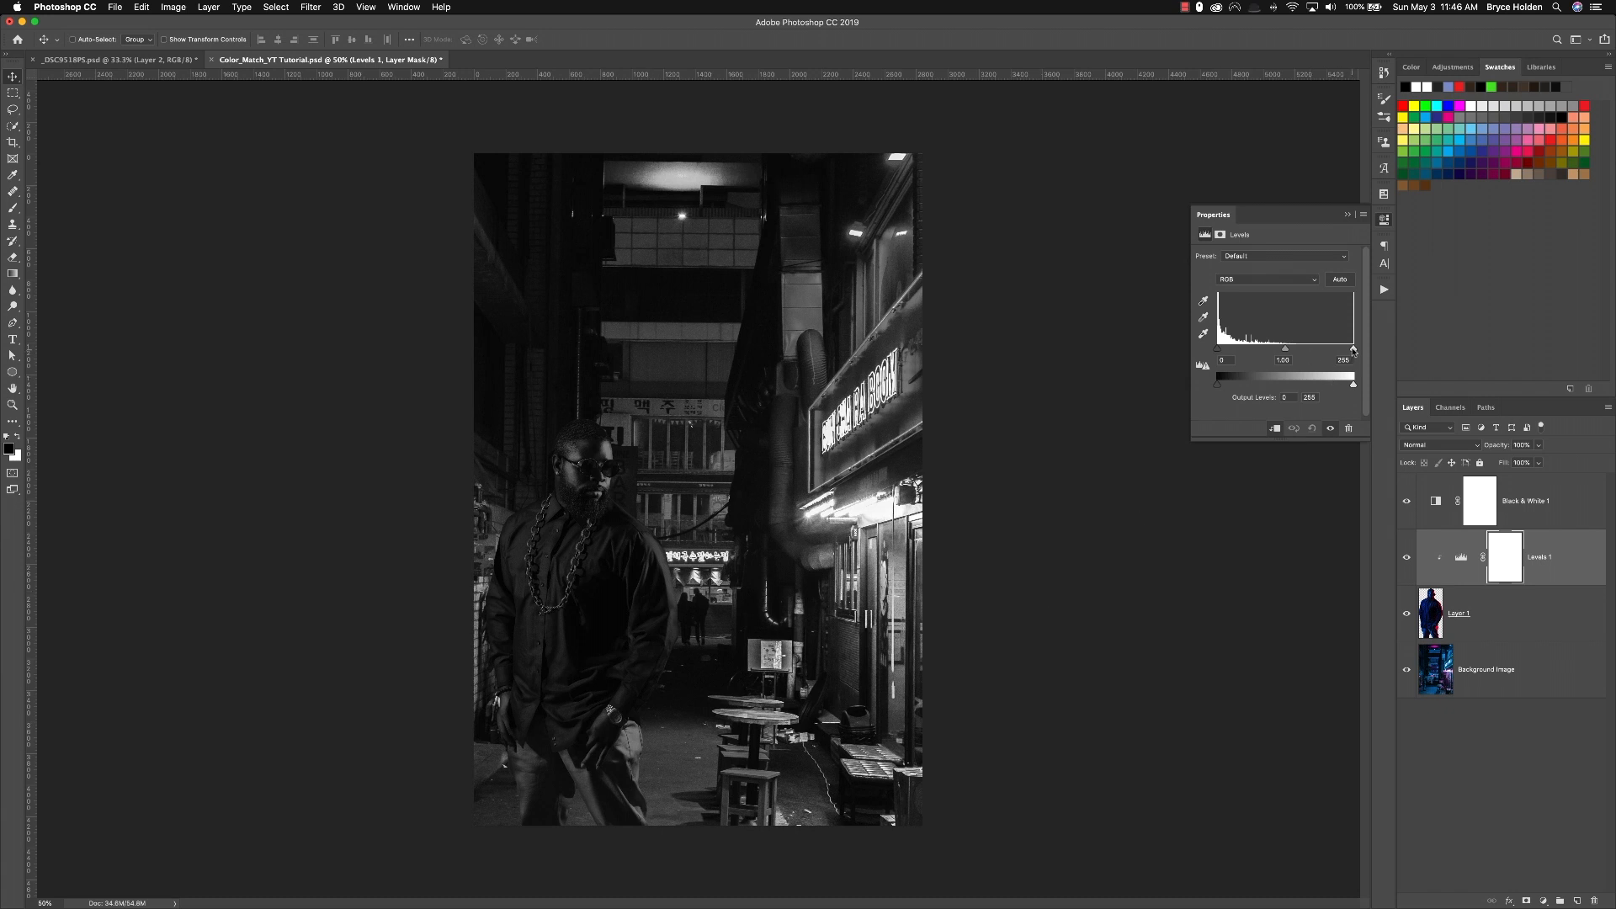
# Step: Brighten the man with Levels, setting the white input to about 143 and the midtones to 0.79
pyautogui.moveTo(1353, 350); pyautogui.dragTo(1300, 354)
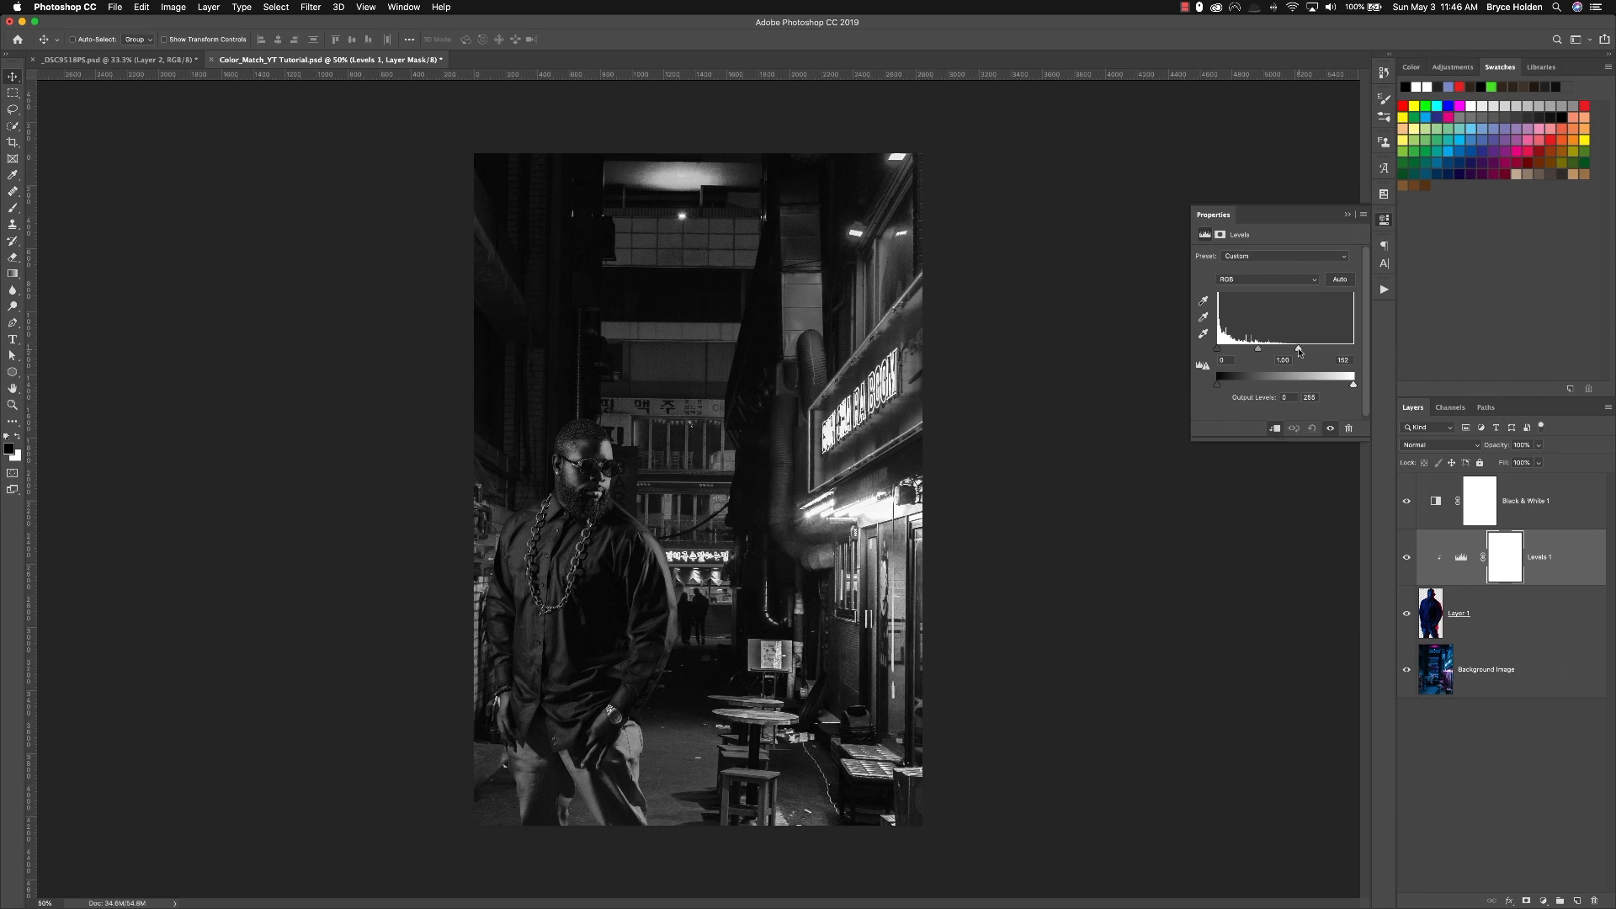
pyautogui.moveTo(1300, 354); pyautogui.dragTo(1294, 353)
pyautogui.moveTo(1256, 352); pyautogui.dragTo(1262, 354)
# Step: Compare the man with and without the Levels adjustment, and hide the Black & White adjustment layer
pyautogui.click(1331, 429)
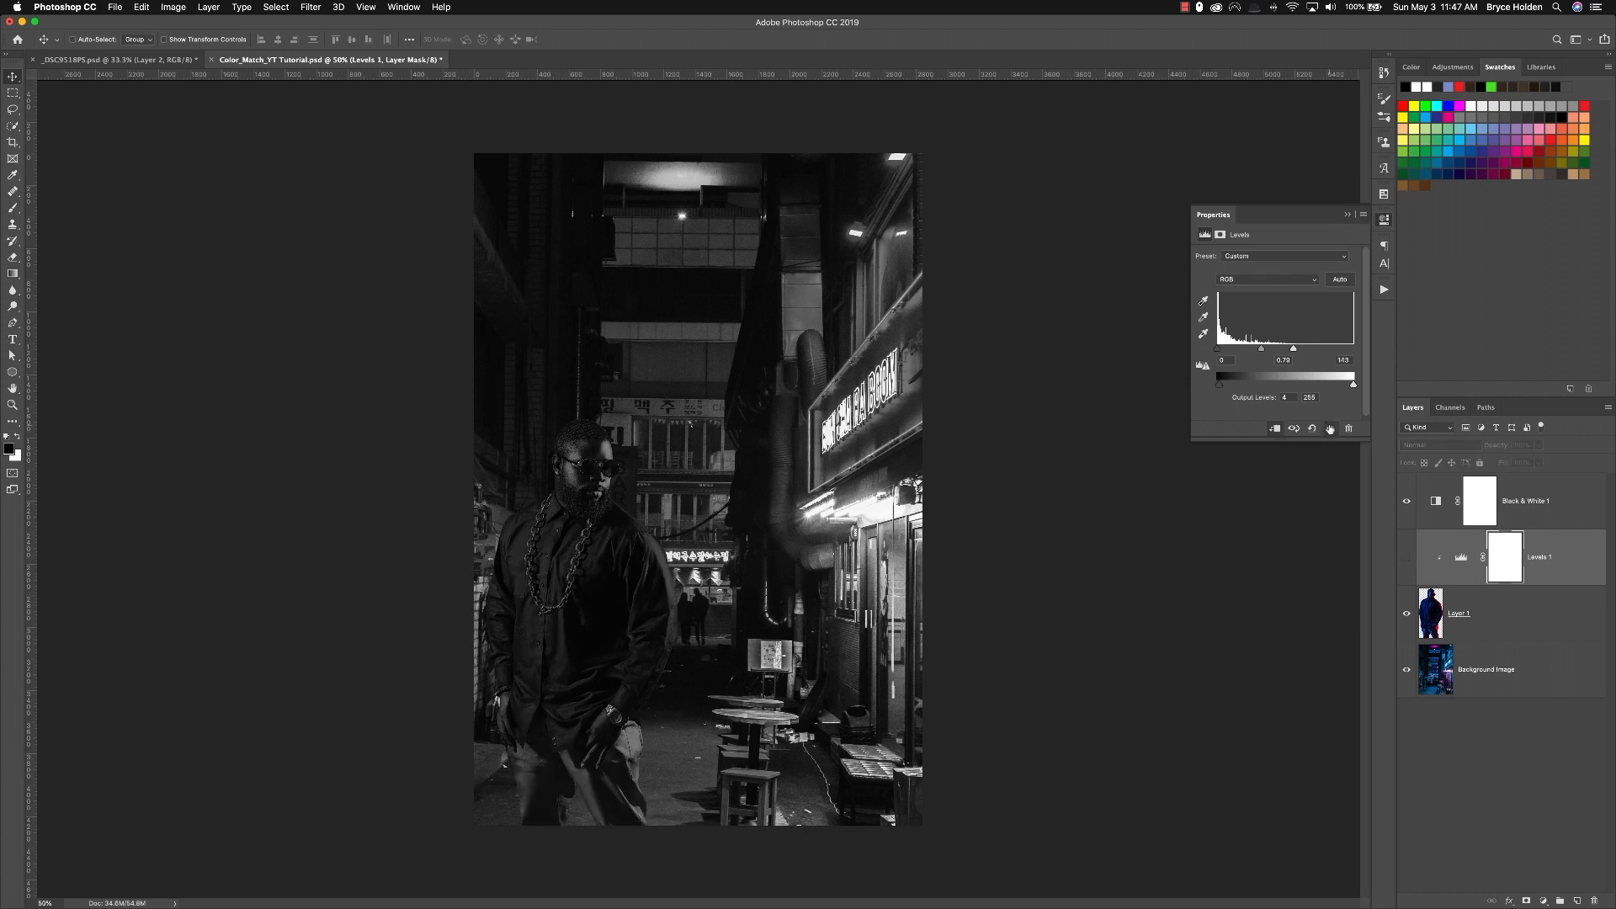
pyautogui.click(1330, 430)
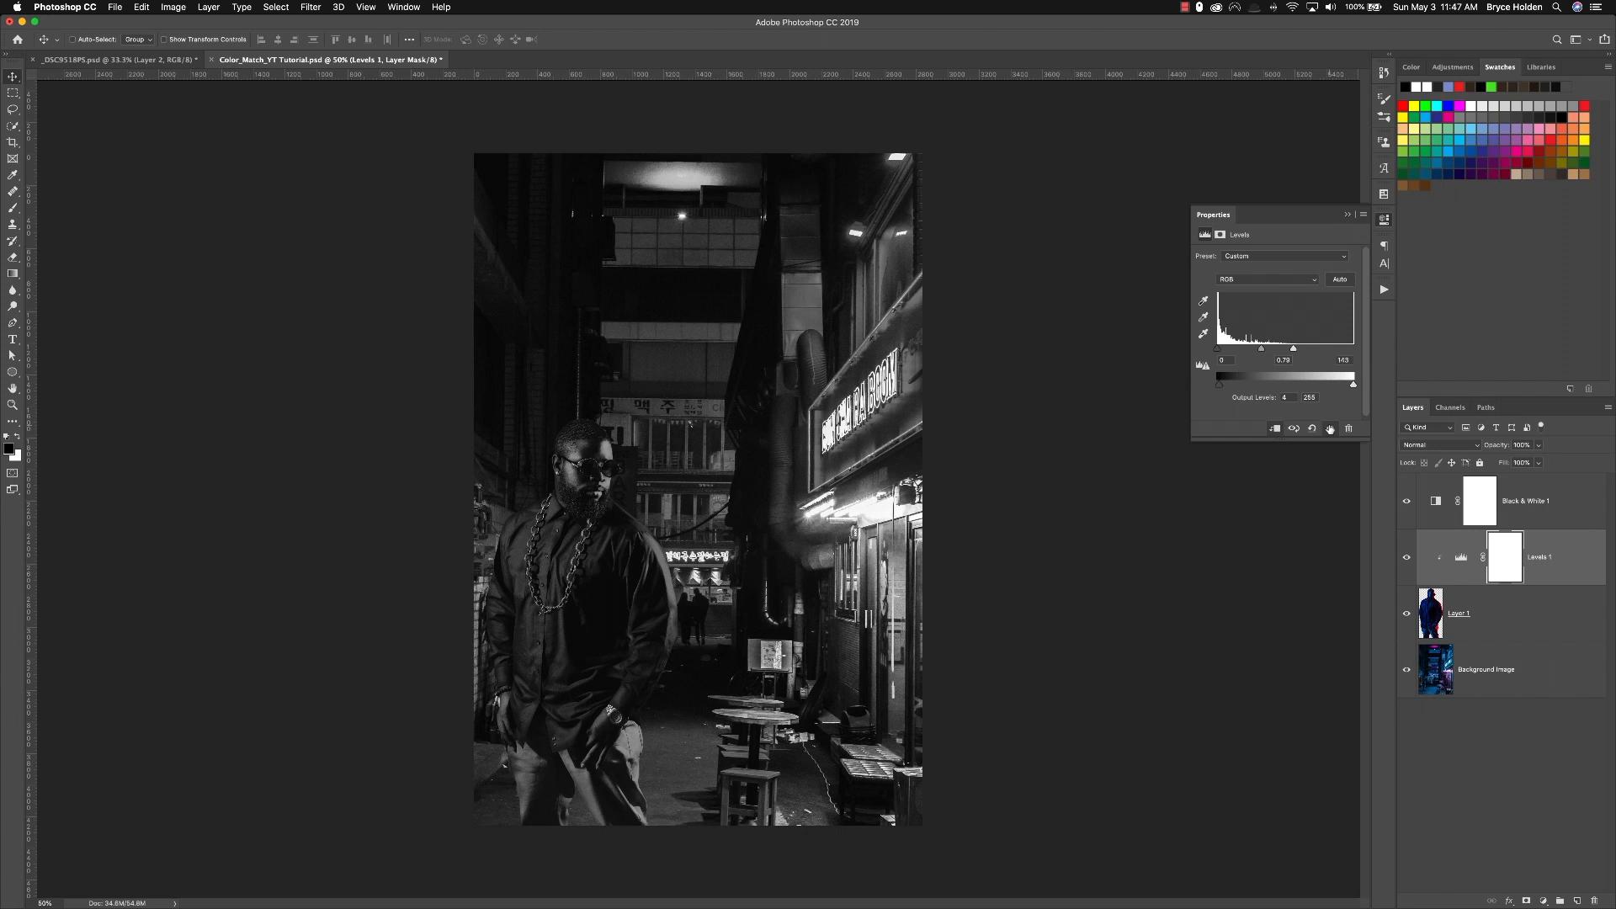
pyautogui.click(1405, 501)
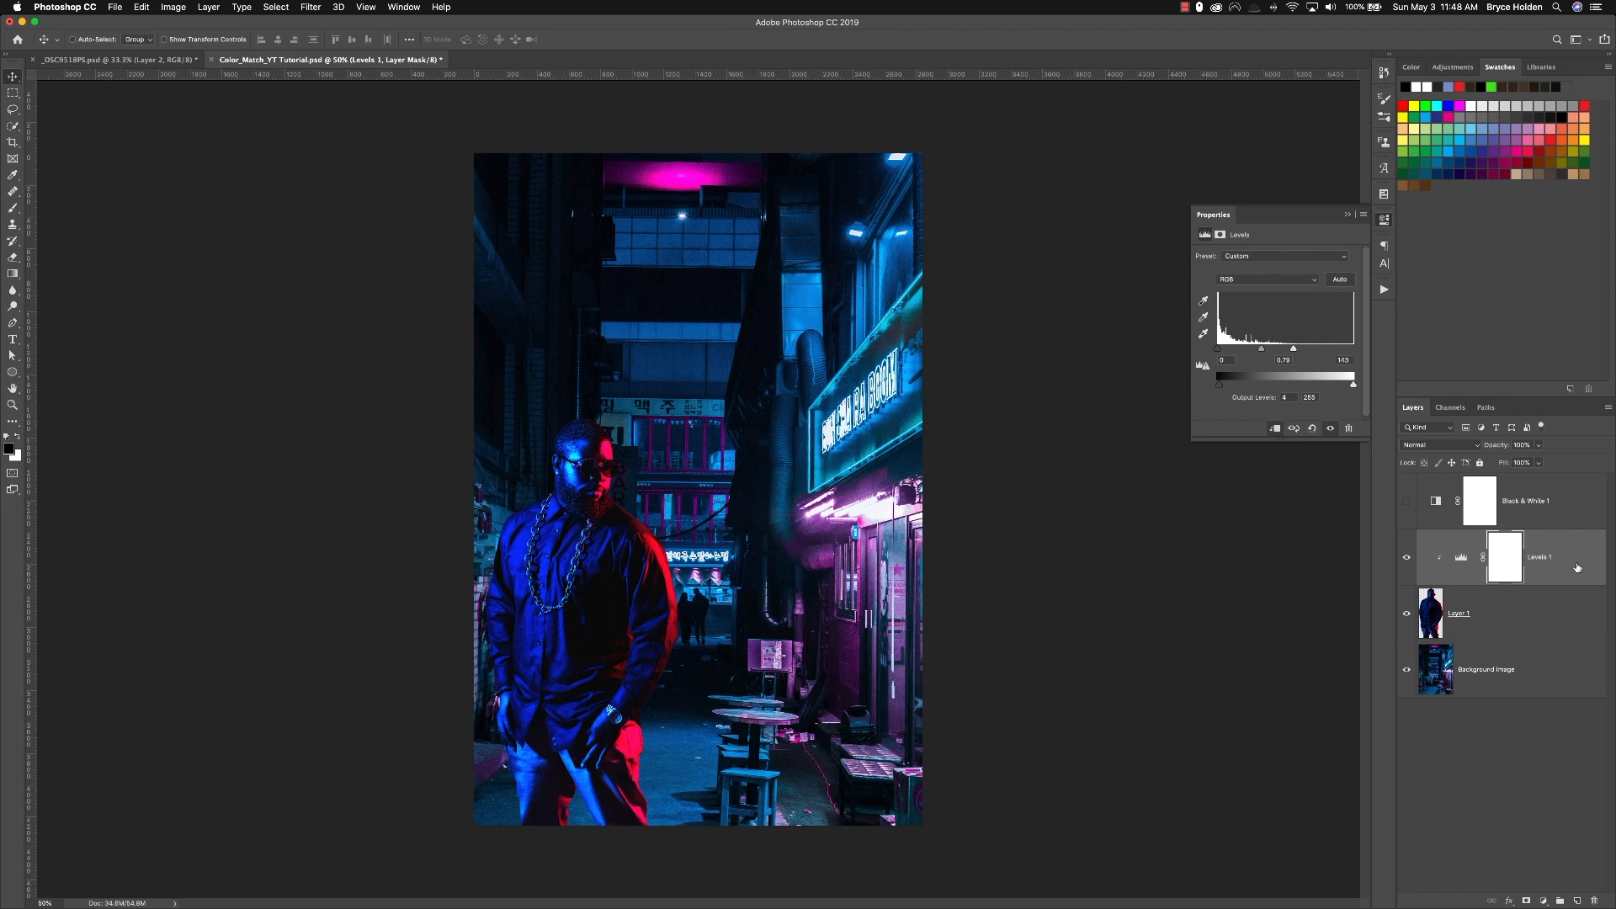
# Step: Duplicate Layer 1 and apply Match Color to the copy, using the Background Image layer of Color_Match_YT Tutorial.psd as source
pyautogui.click(1531, 628)
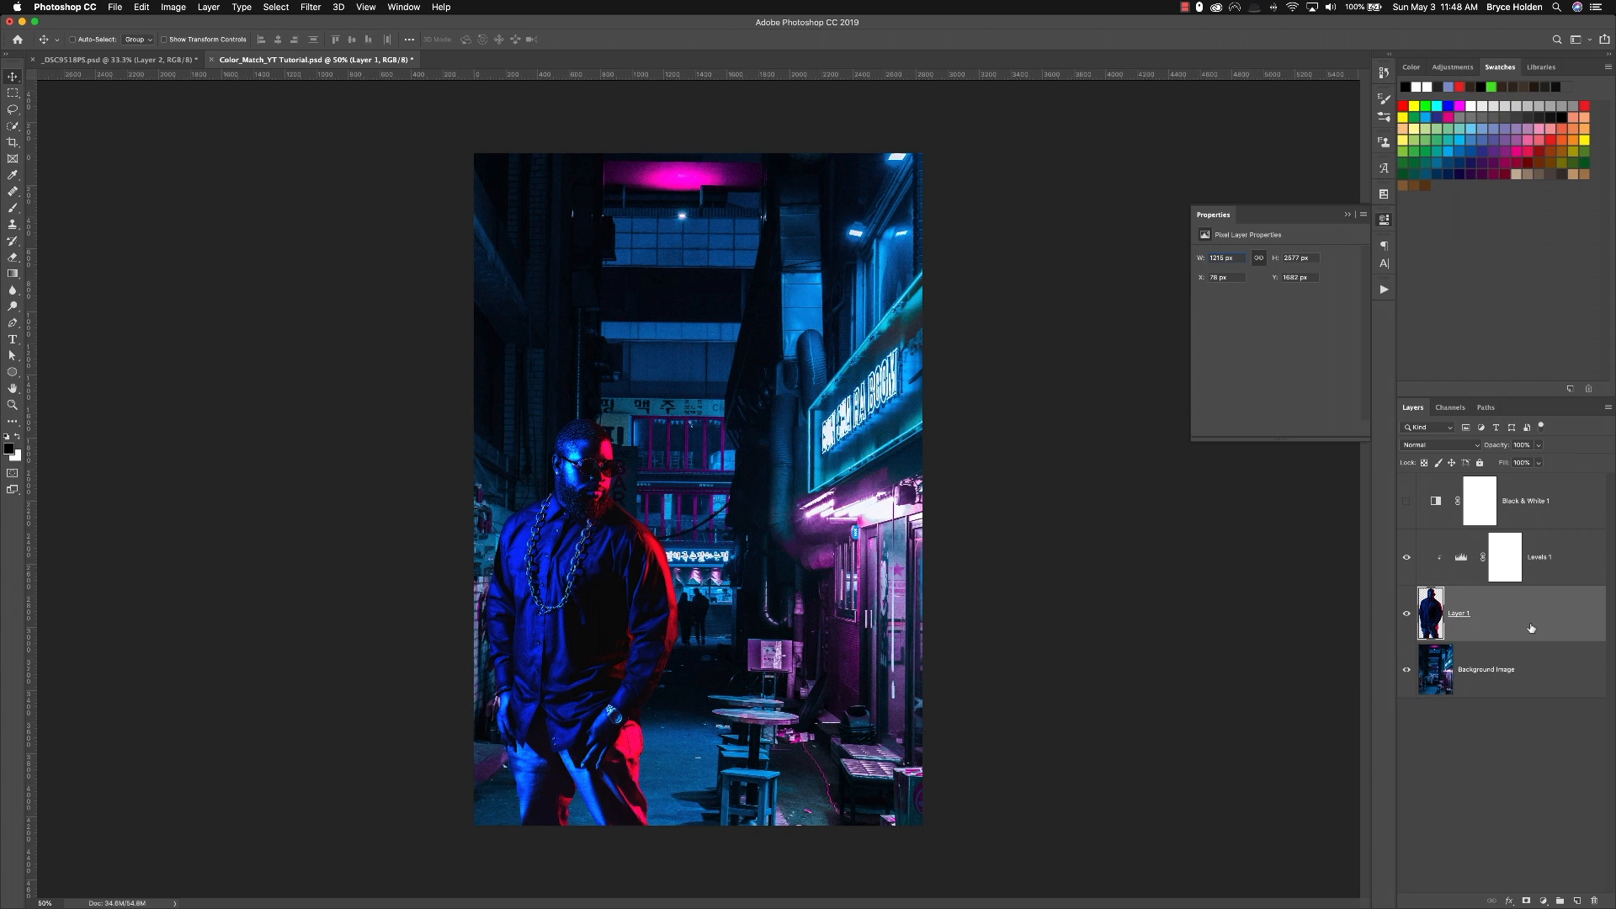
pyautogui.press('super+j')
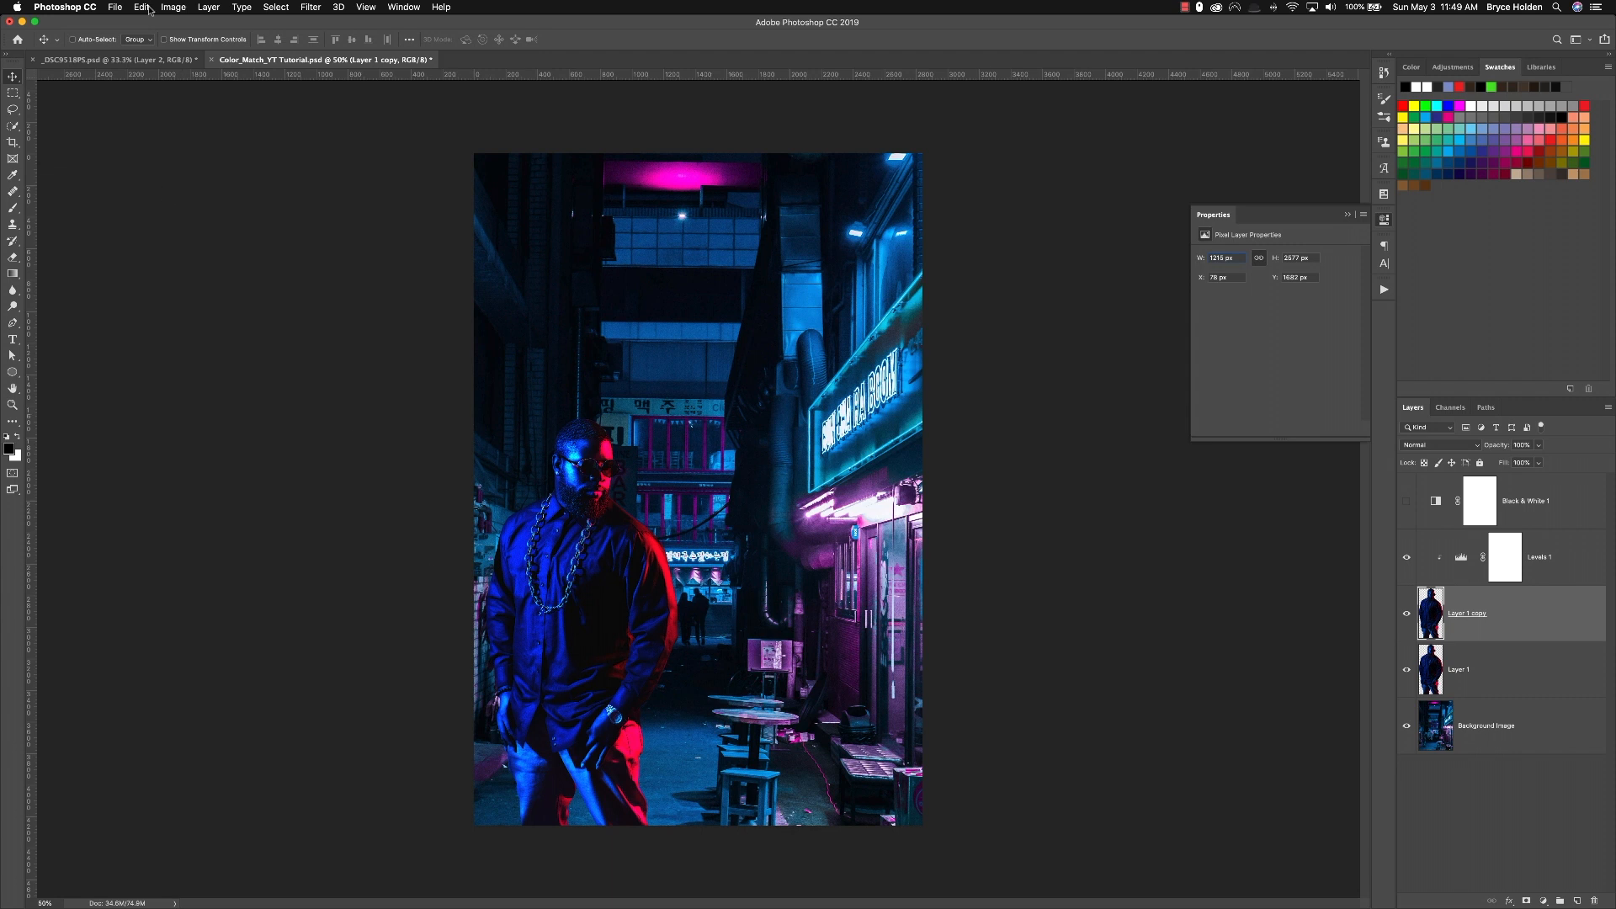
pyautogui.click(177, 10)
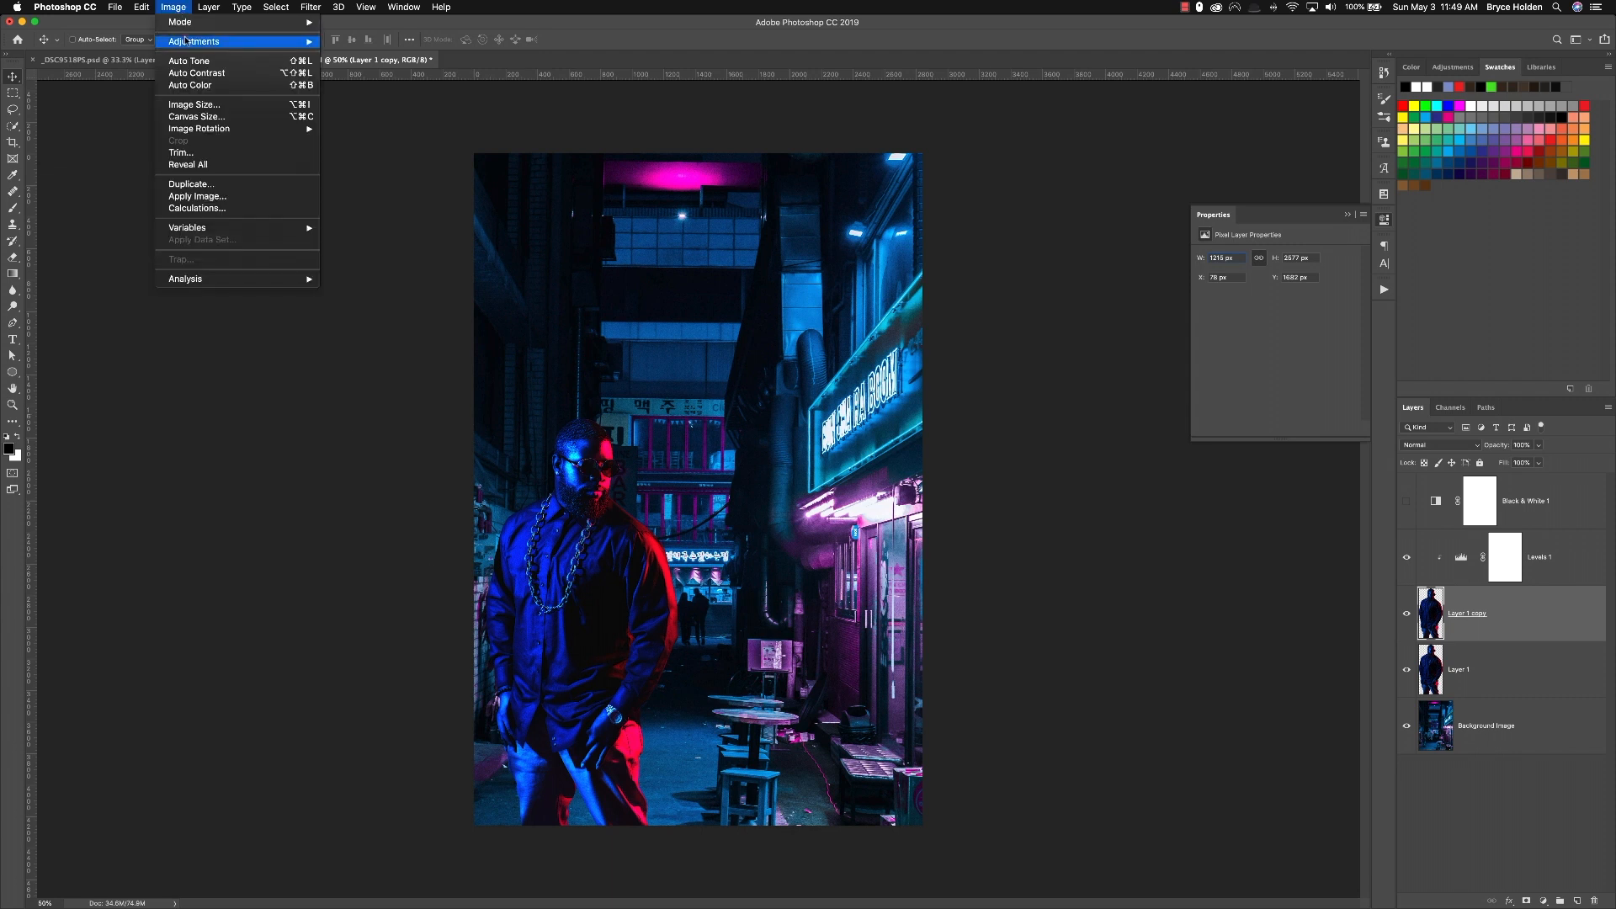
pyautogui.moveTo(244, 42)
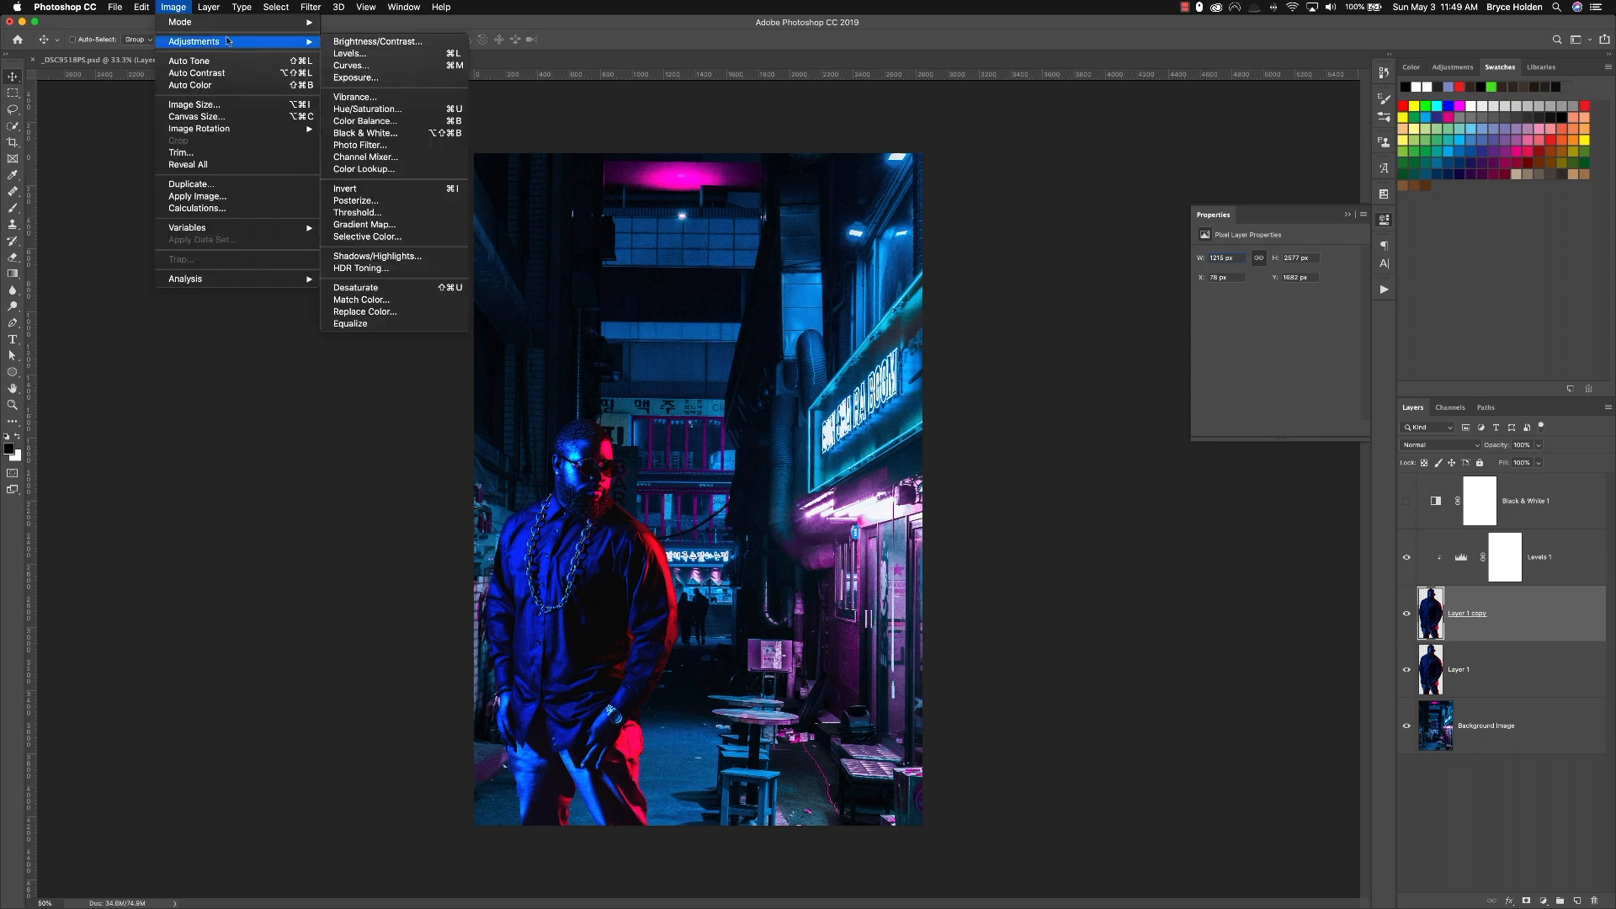
pyautogui.click(385, 300)
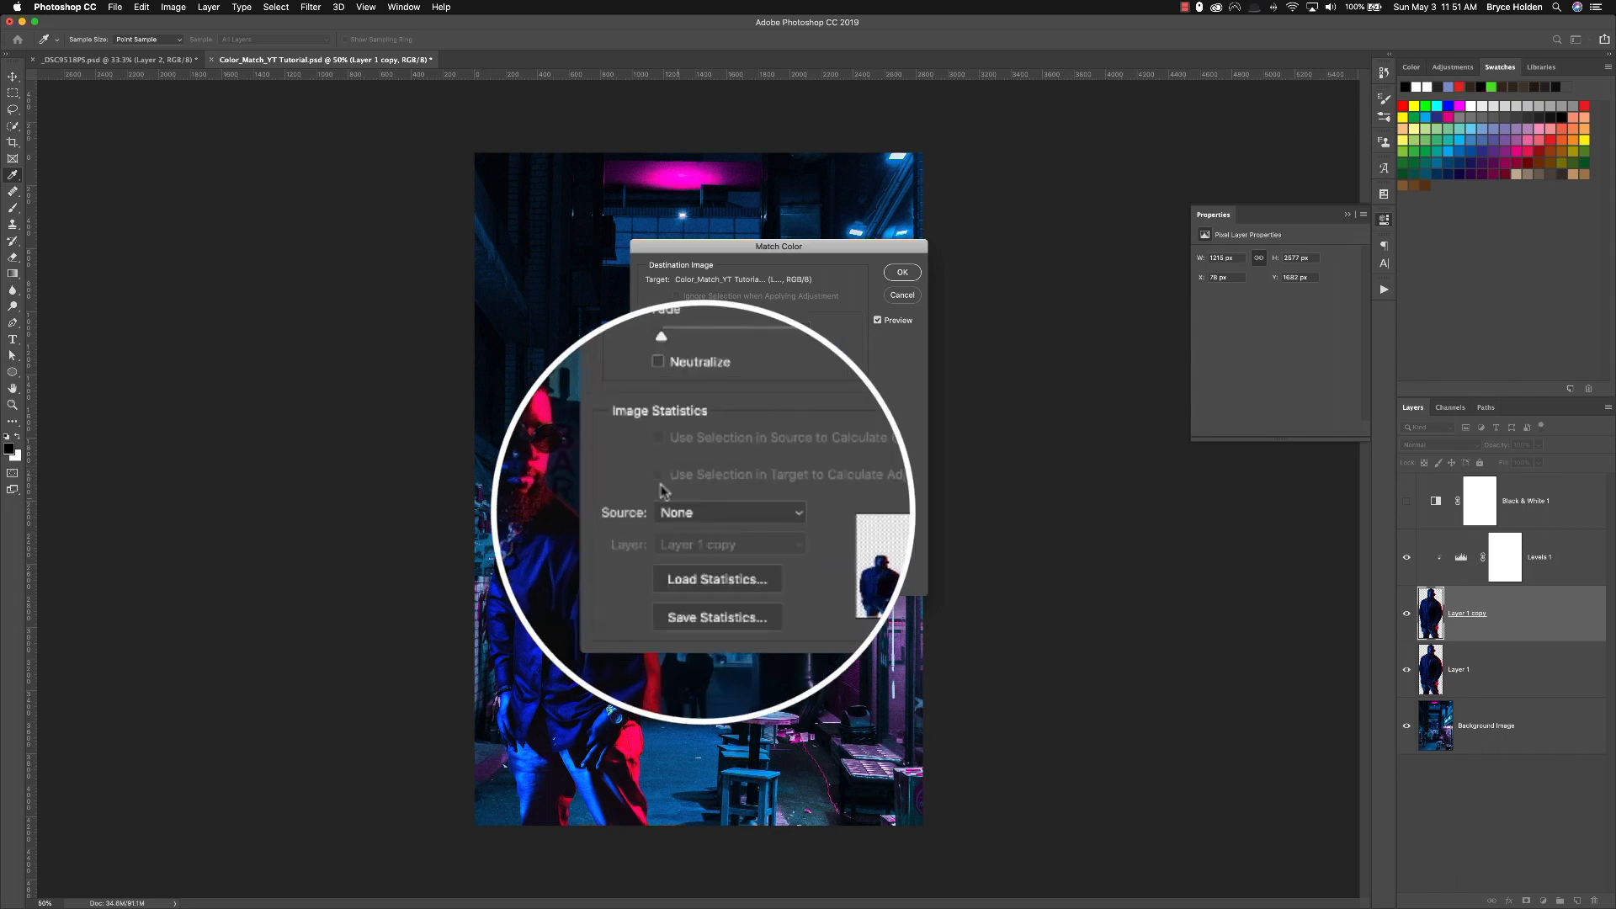
pyautogui.click(737, 517)
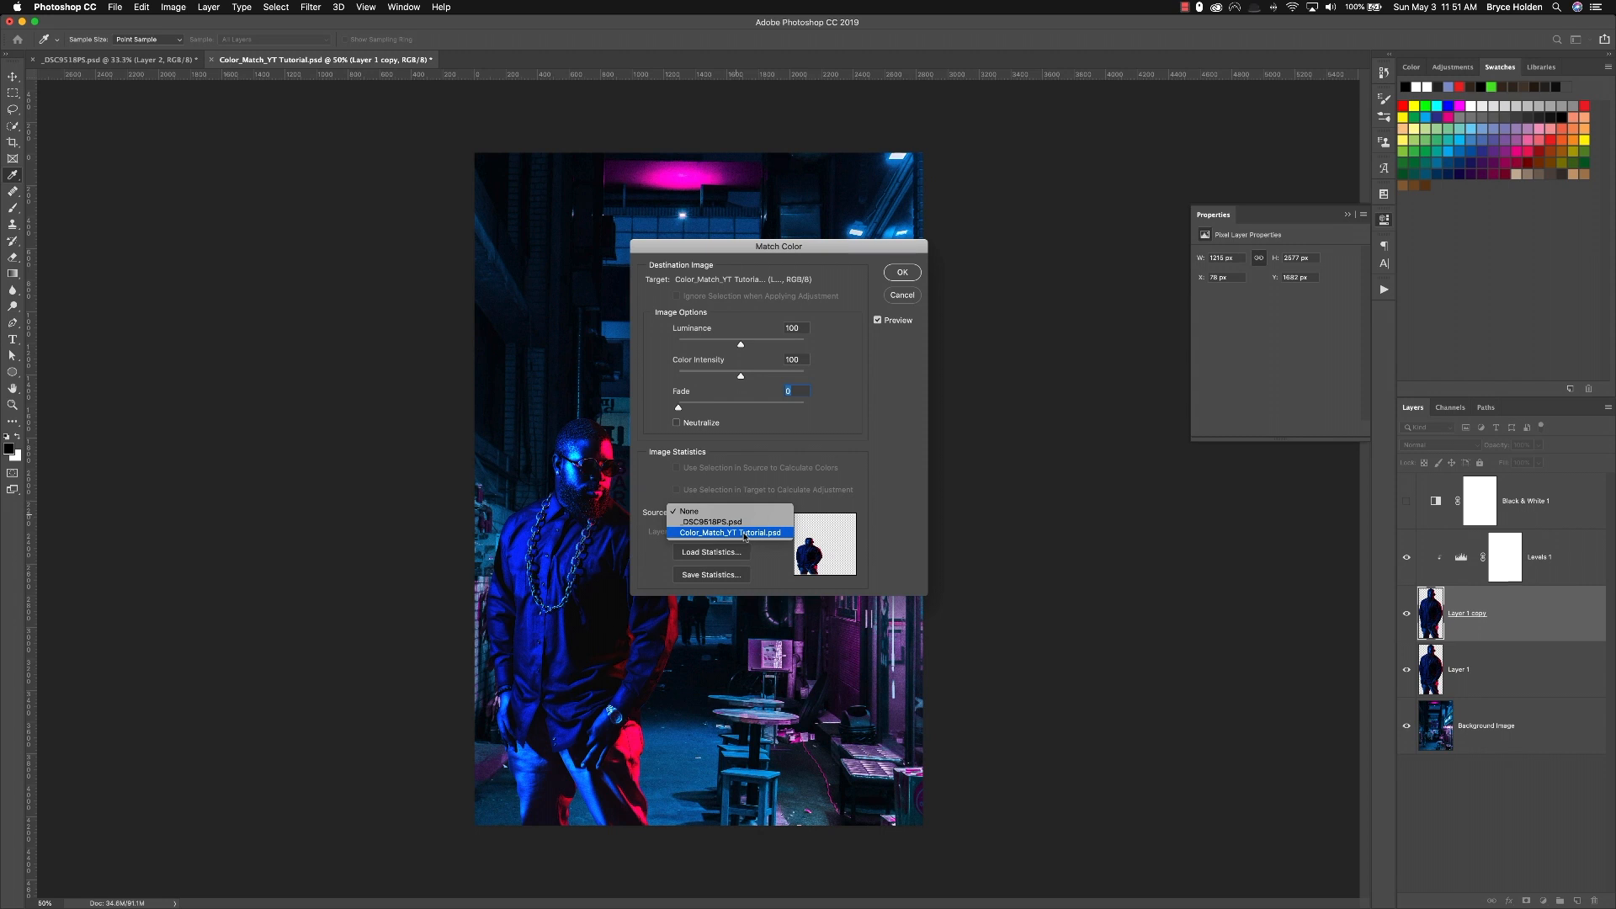
pyautogui.click(745, 533)
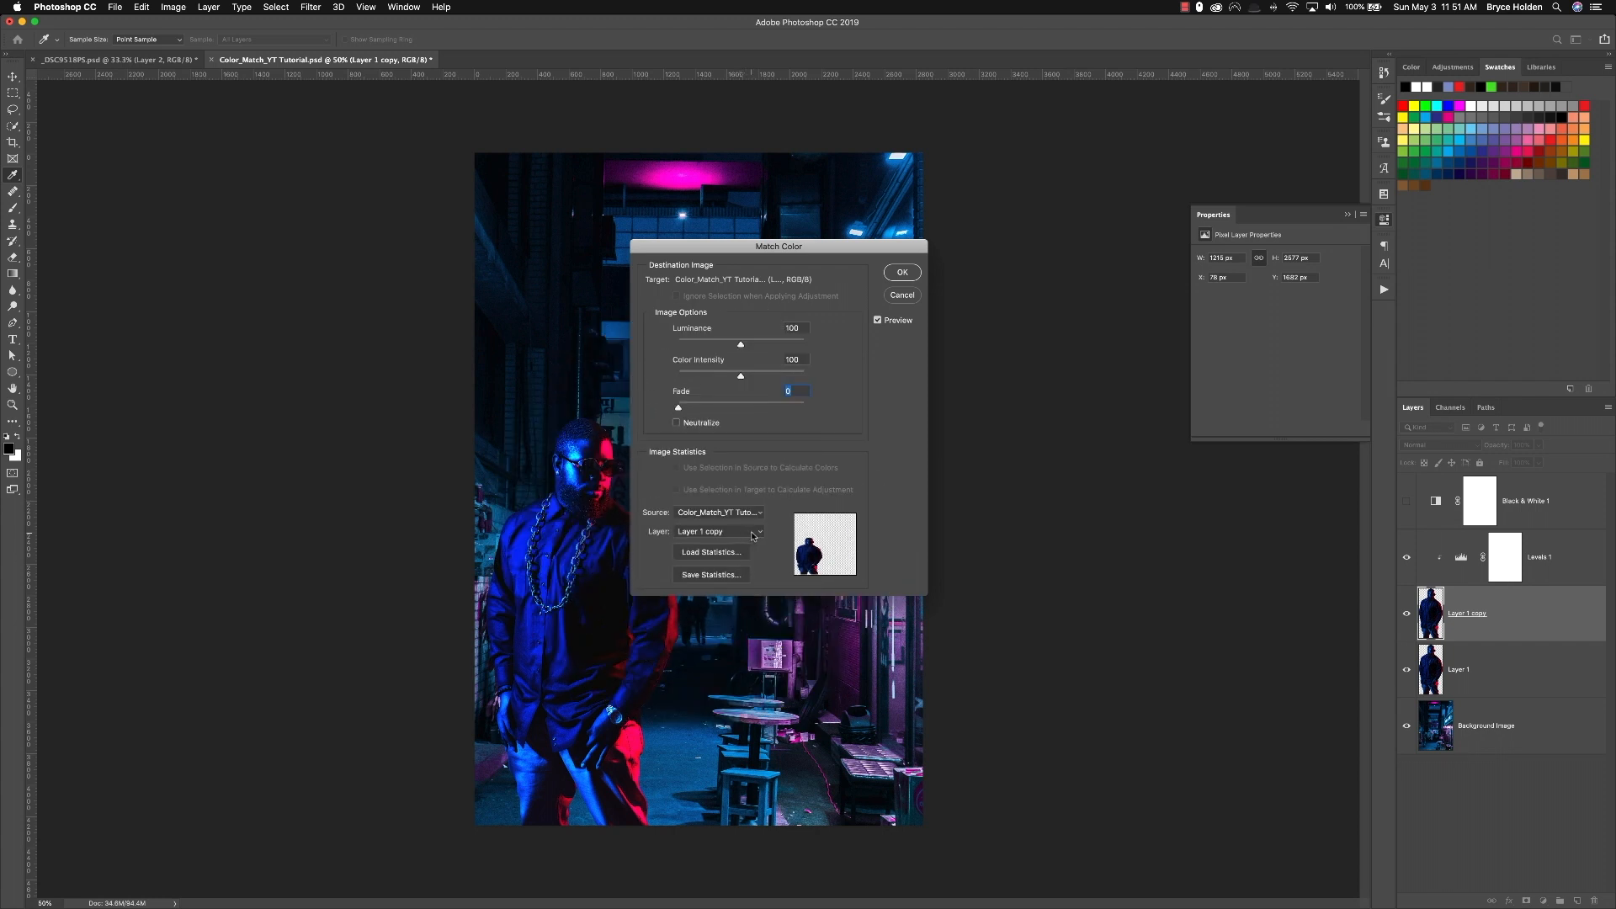
pyautogui.click(753, 536)
pyautogui.click(742, 553)
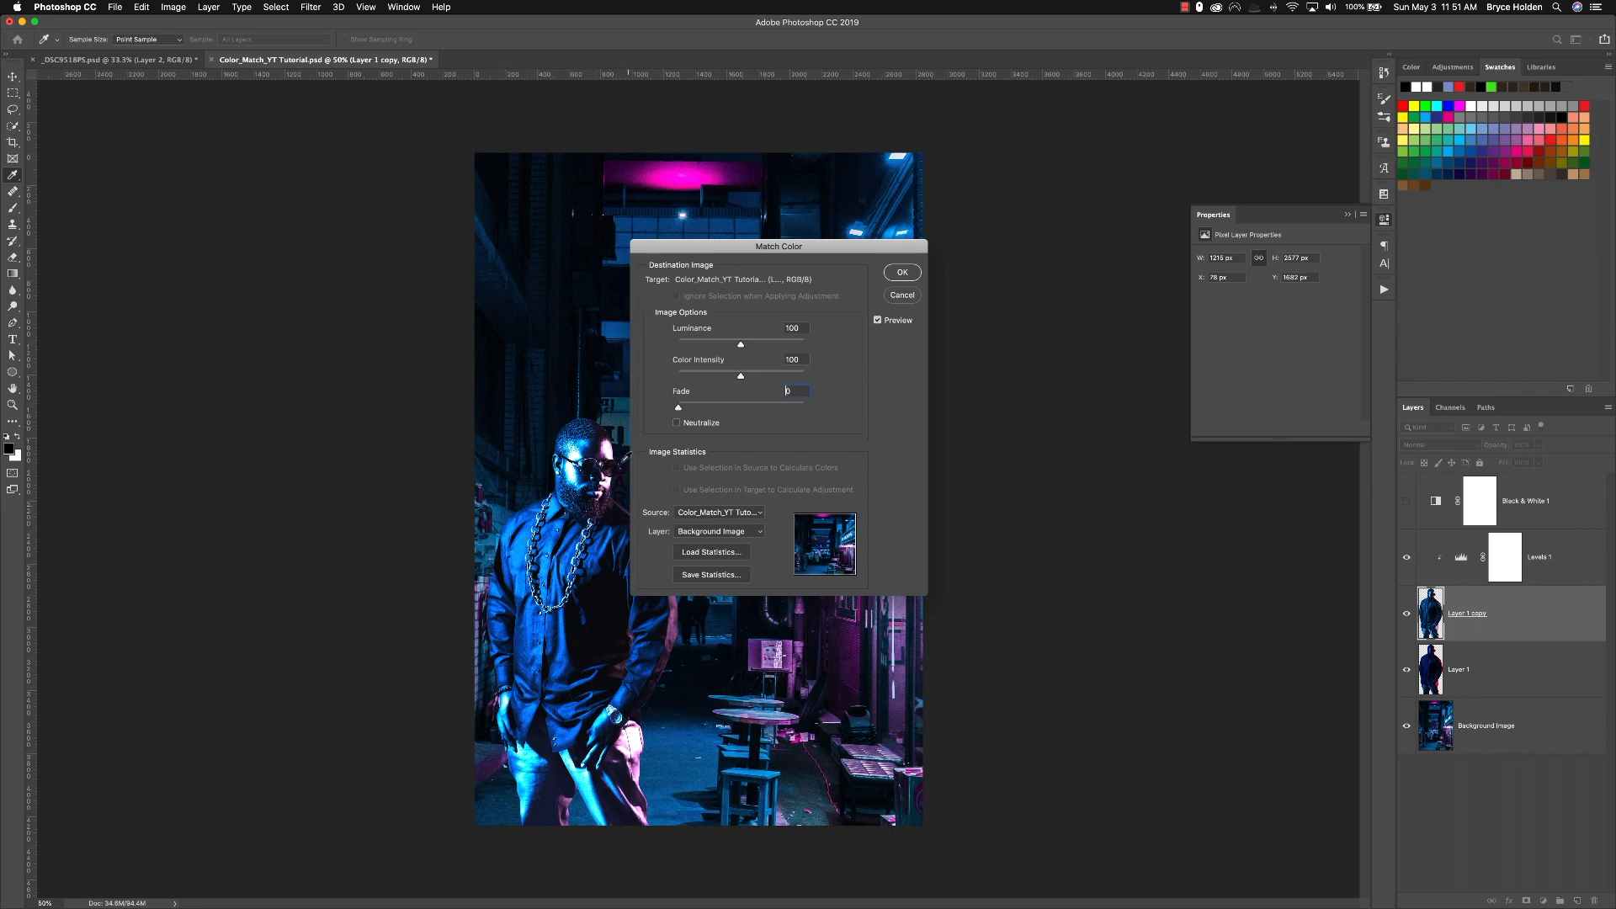
# Step: Set Match Color to Luminance 54, Color Intensity 93 and Fade 20, and apply it
pyautogui.moveTo(831, 249); pyautogui.dragTo(1047, 329)
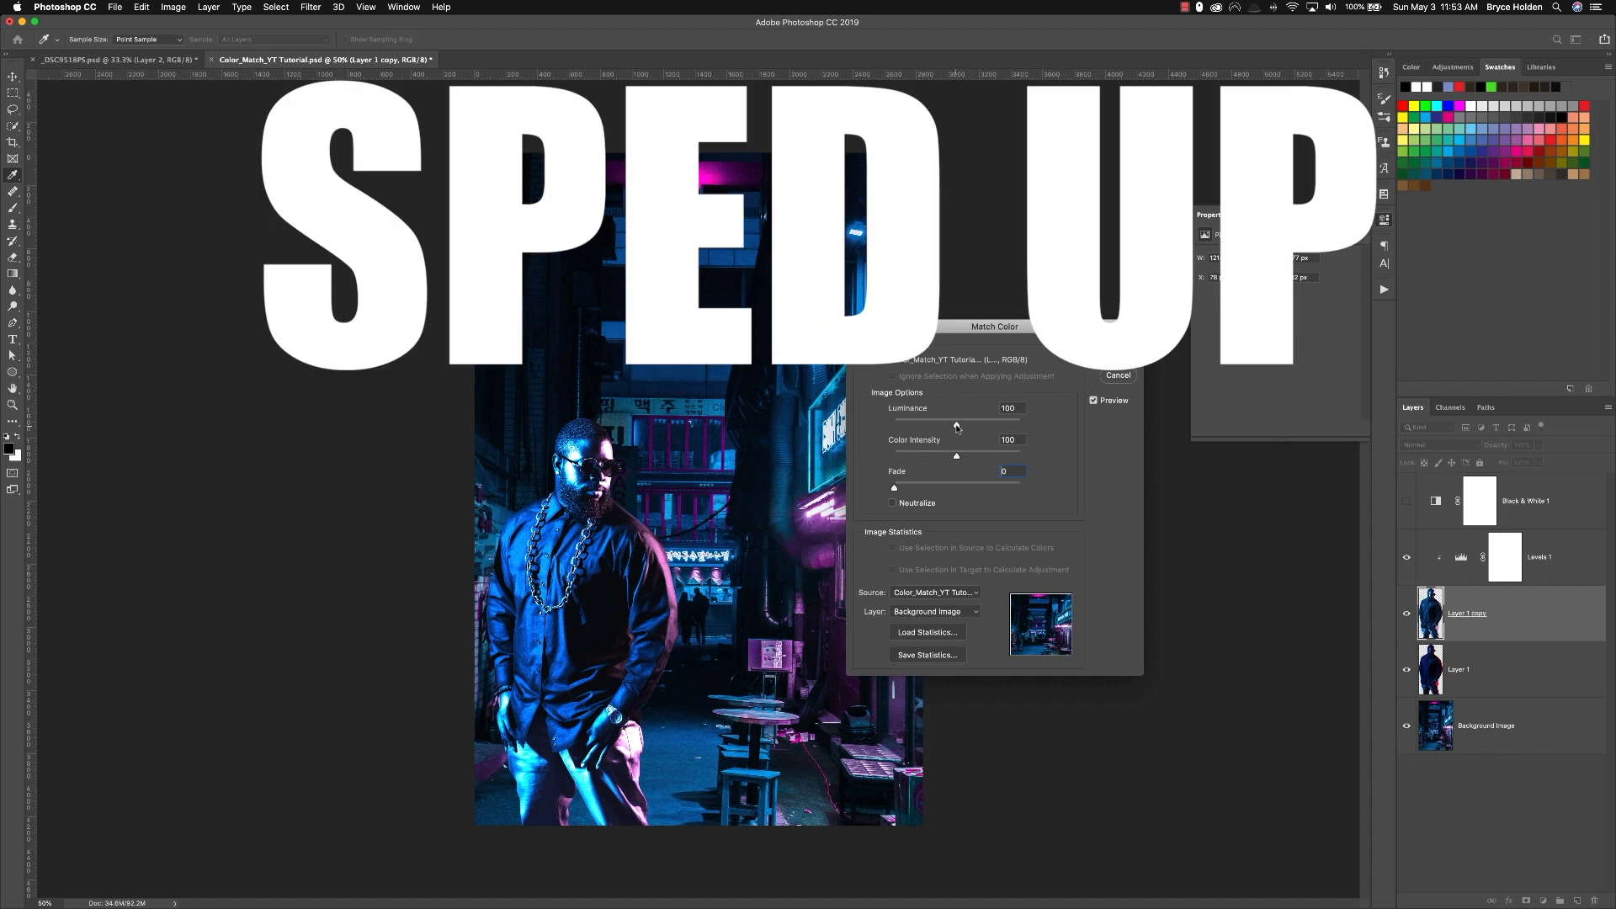
pyautogui.moveTo(957, 424); pyautogui.dragTo(919, 487)
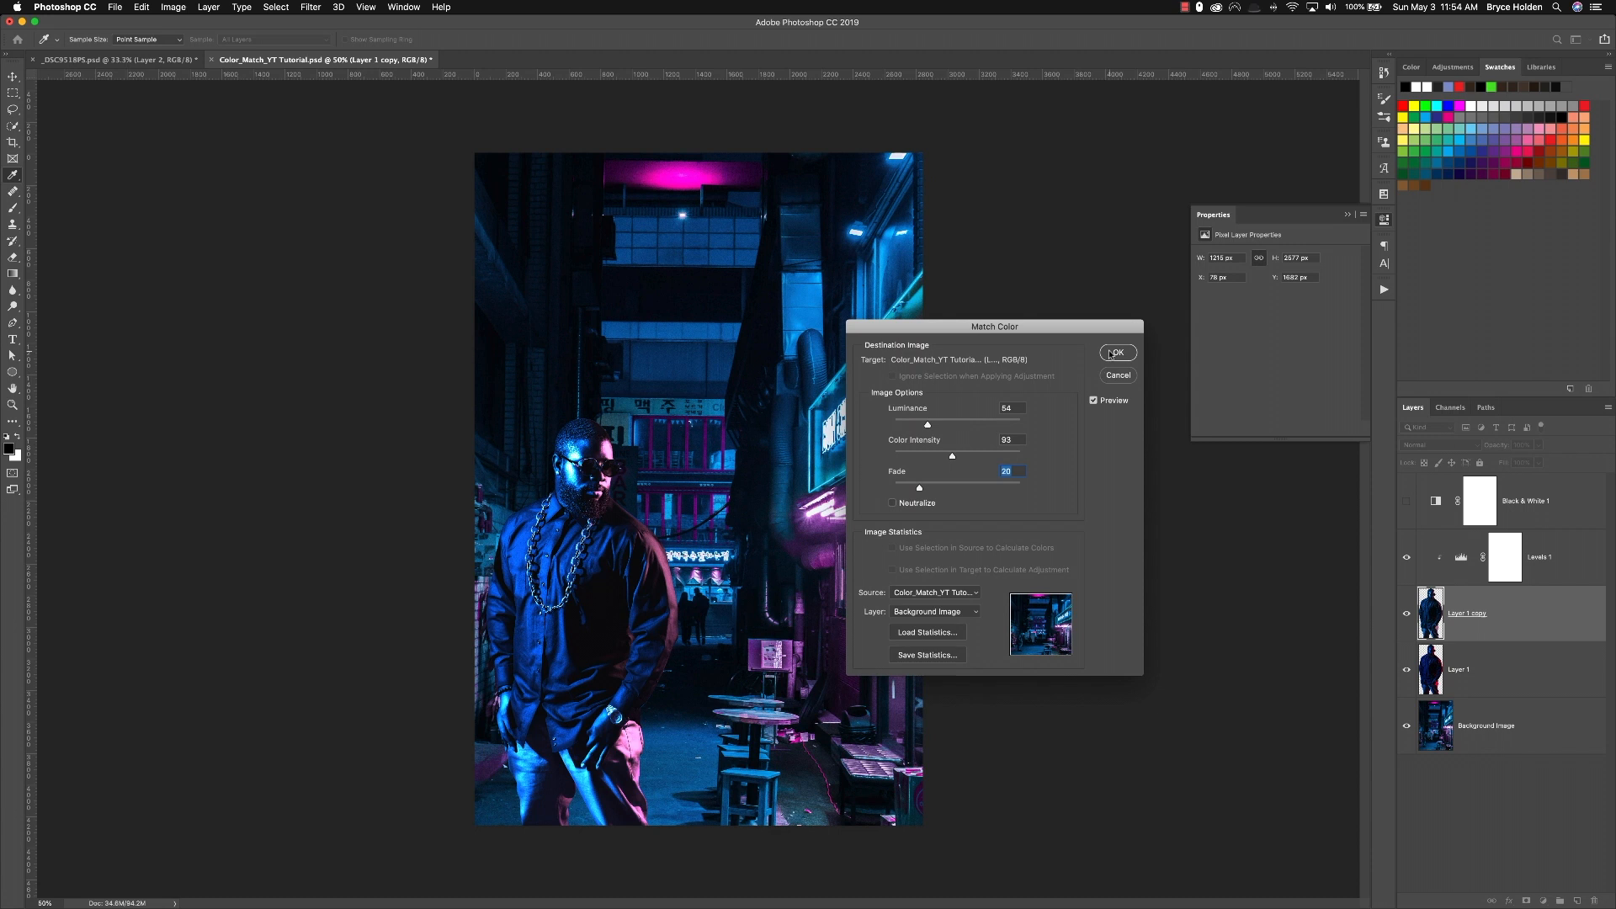
pyautogui.press('Return')
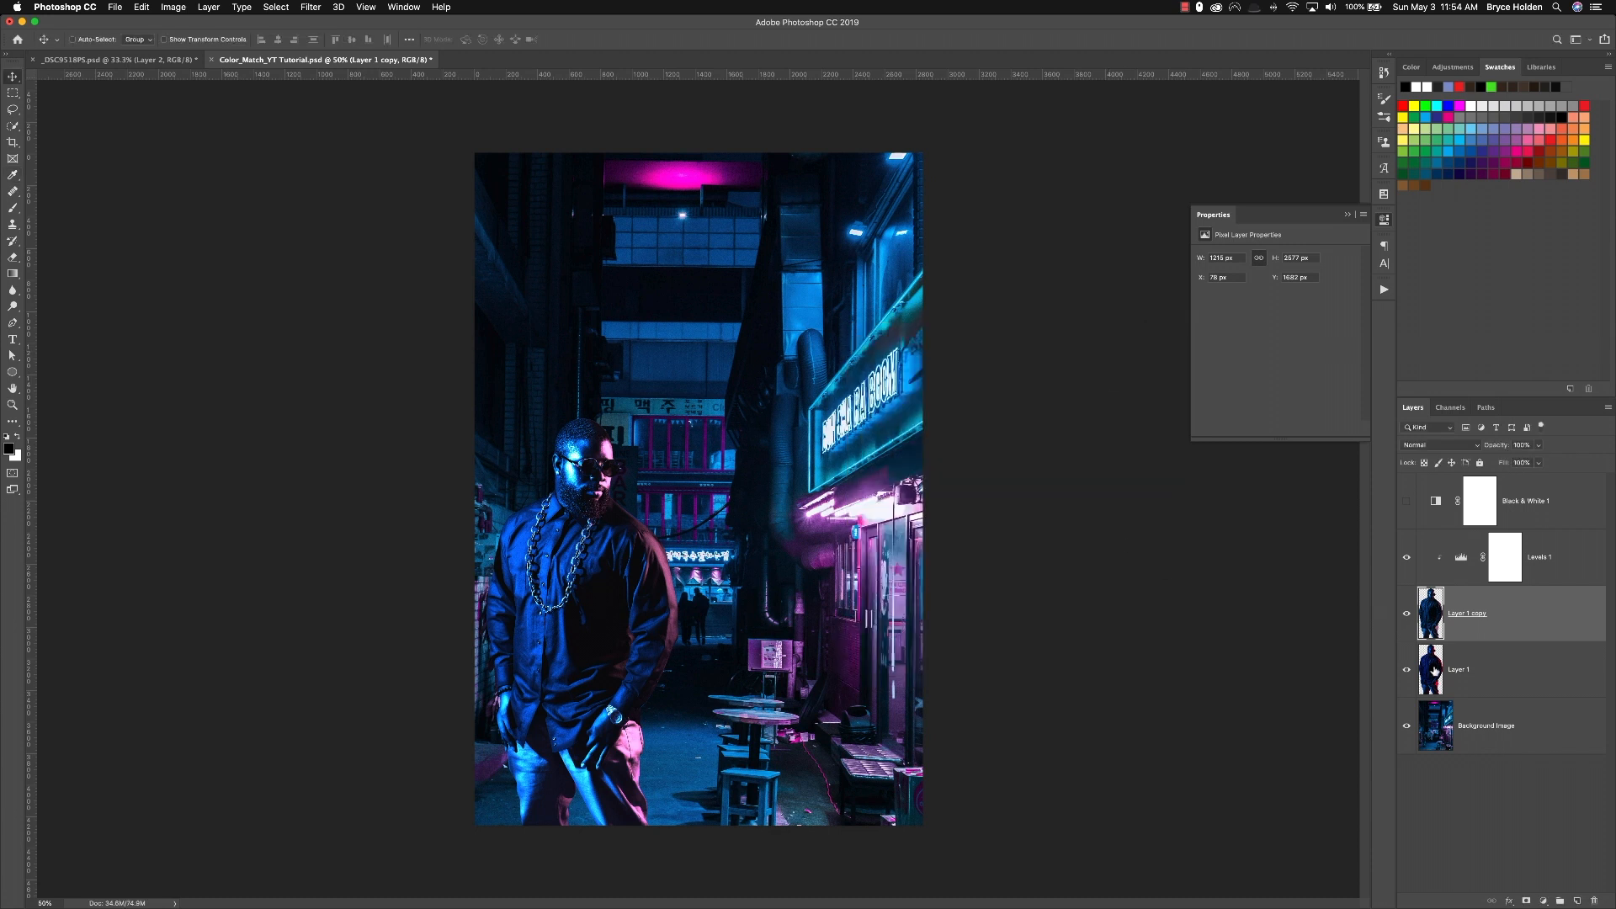
# Step: Create a merged copy of Layer 1 and the Background Image layer and move it to the top of the layer stack
pyautogui.click(1513, 677)
pyautogui.keyDown('shift'); pyautogui.click(1509, 729); pyautogui.keyUp('shift')
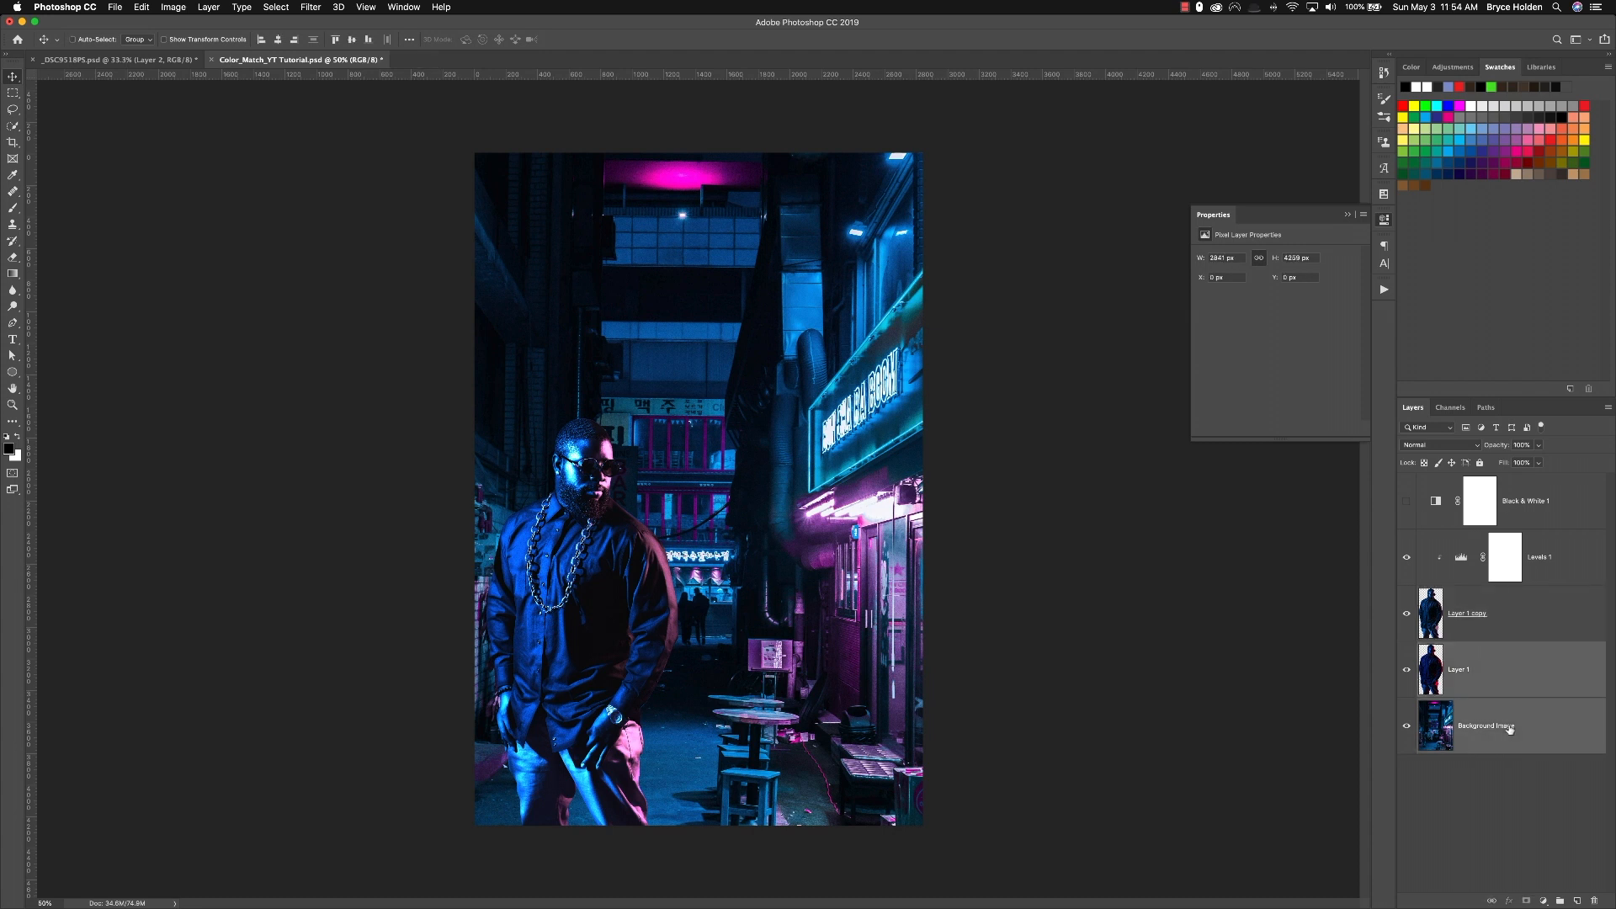
pyautogui.press('super+alt+e')
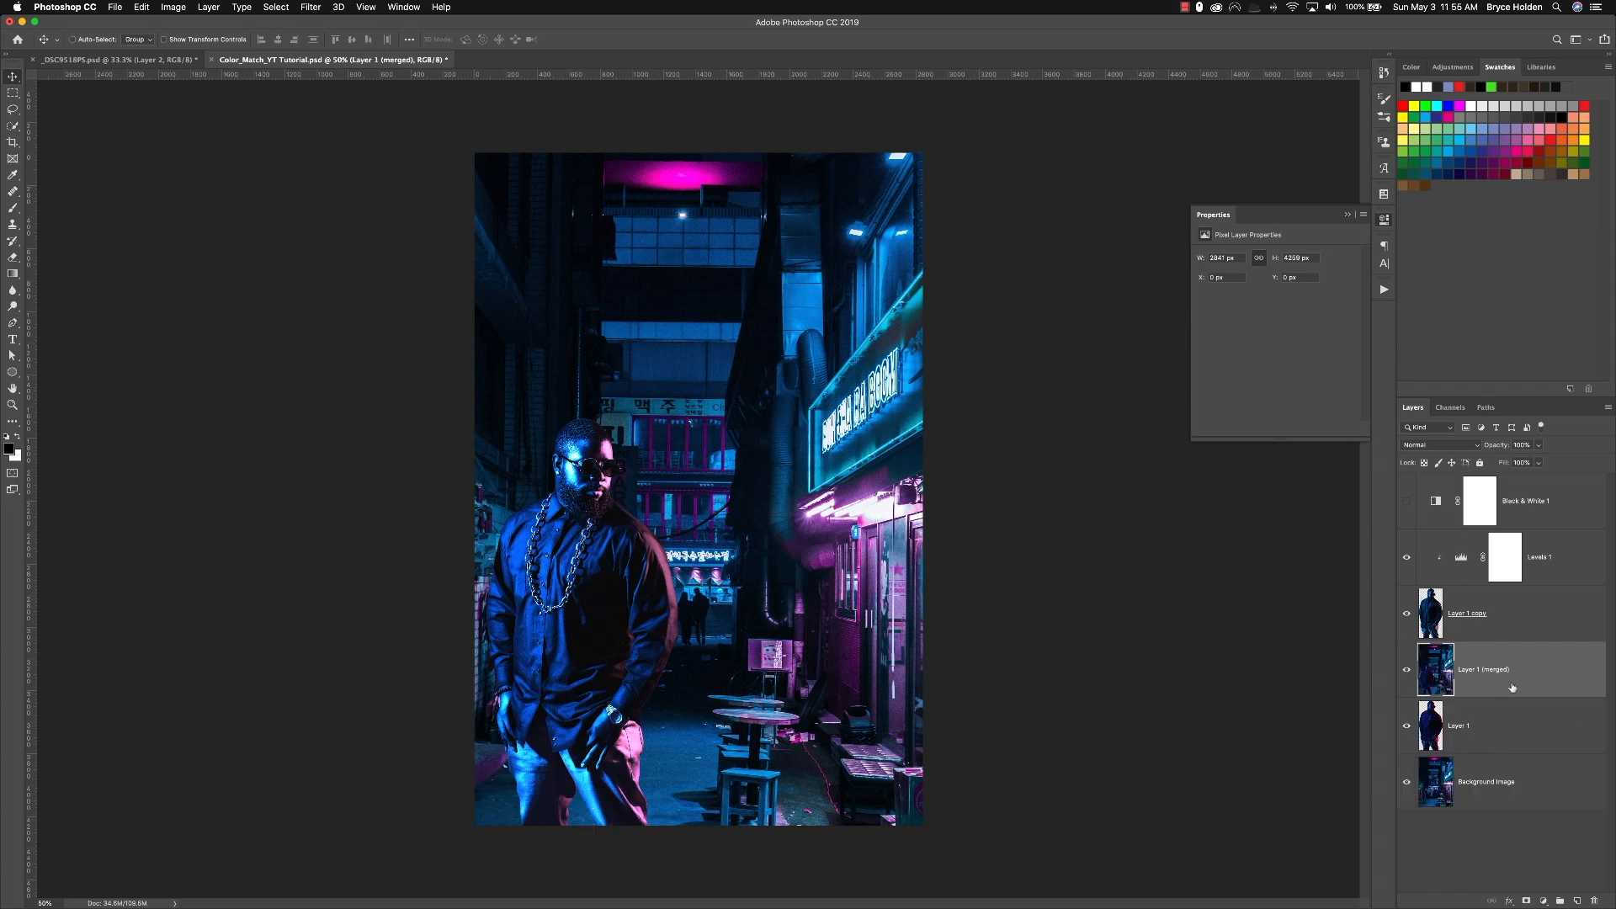
pyautogui.moveTo(1514, 675); pyautogui.dragTo(1446, 507)
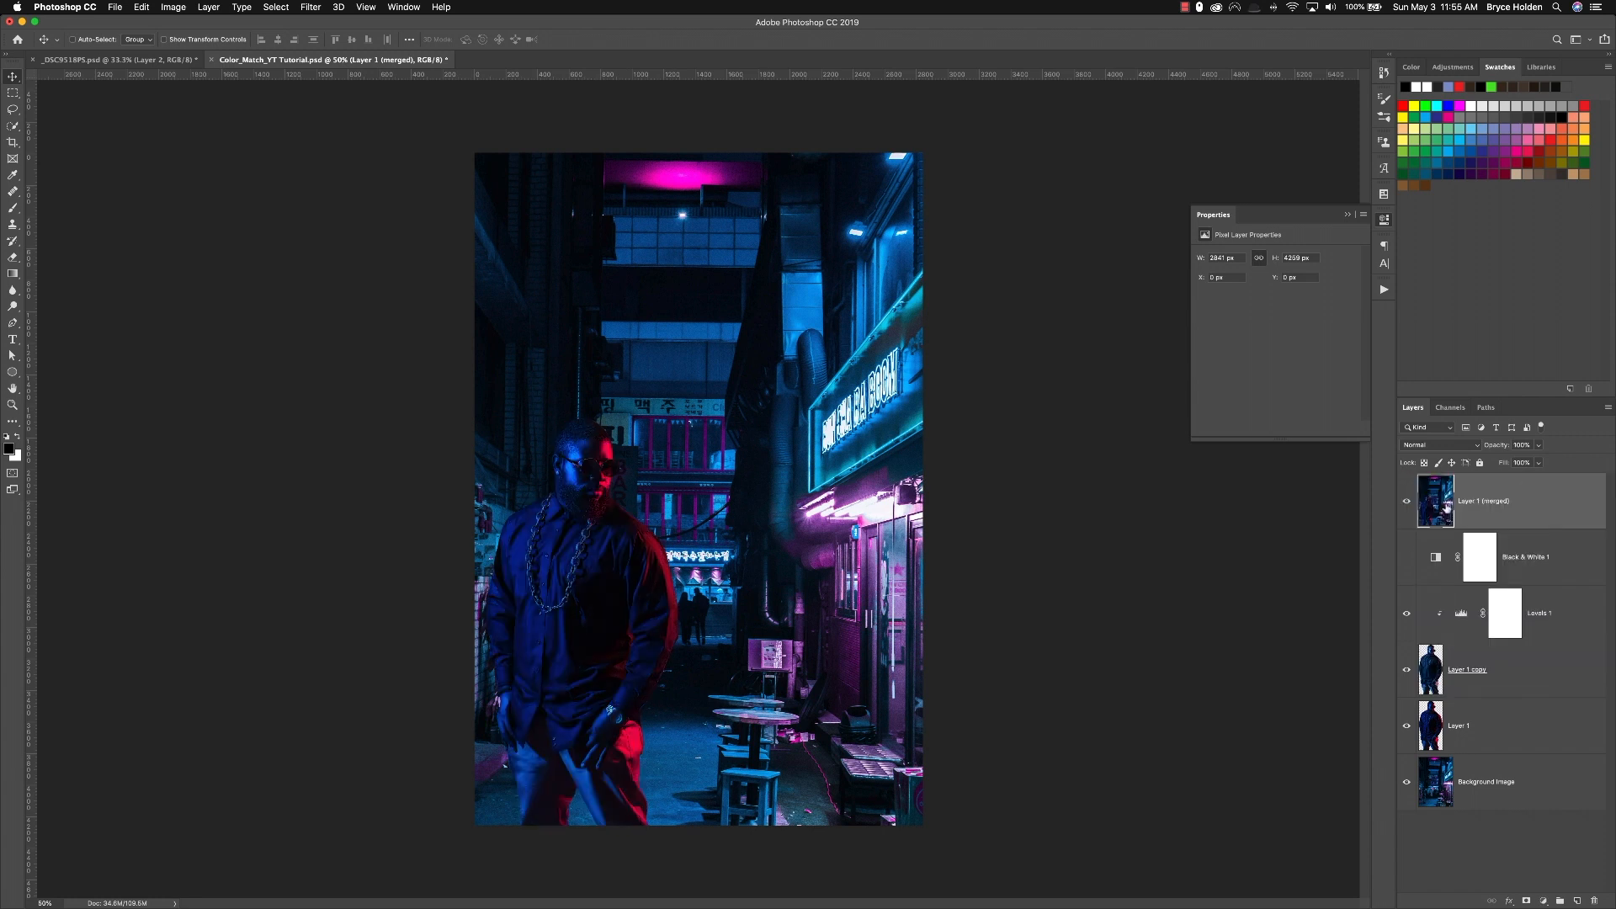
# Step: Compare the original composite in the merged layer with the colour-matched version, and leave the merged layer hidden
pyautogui.click(1407, 505)
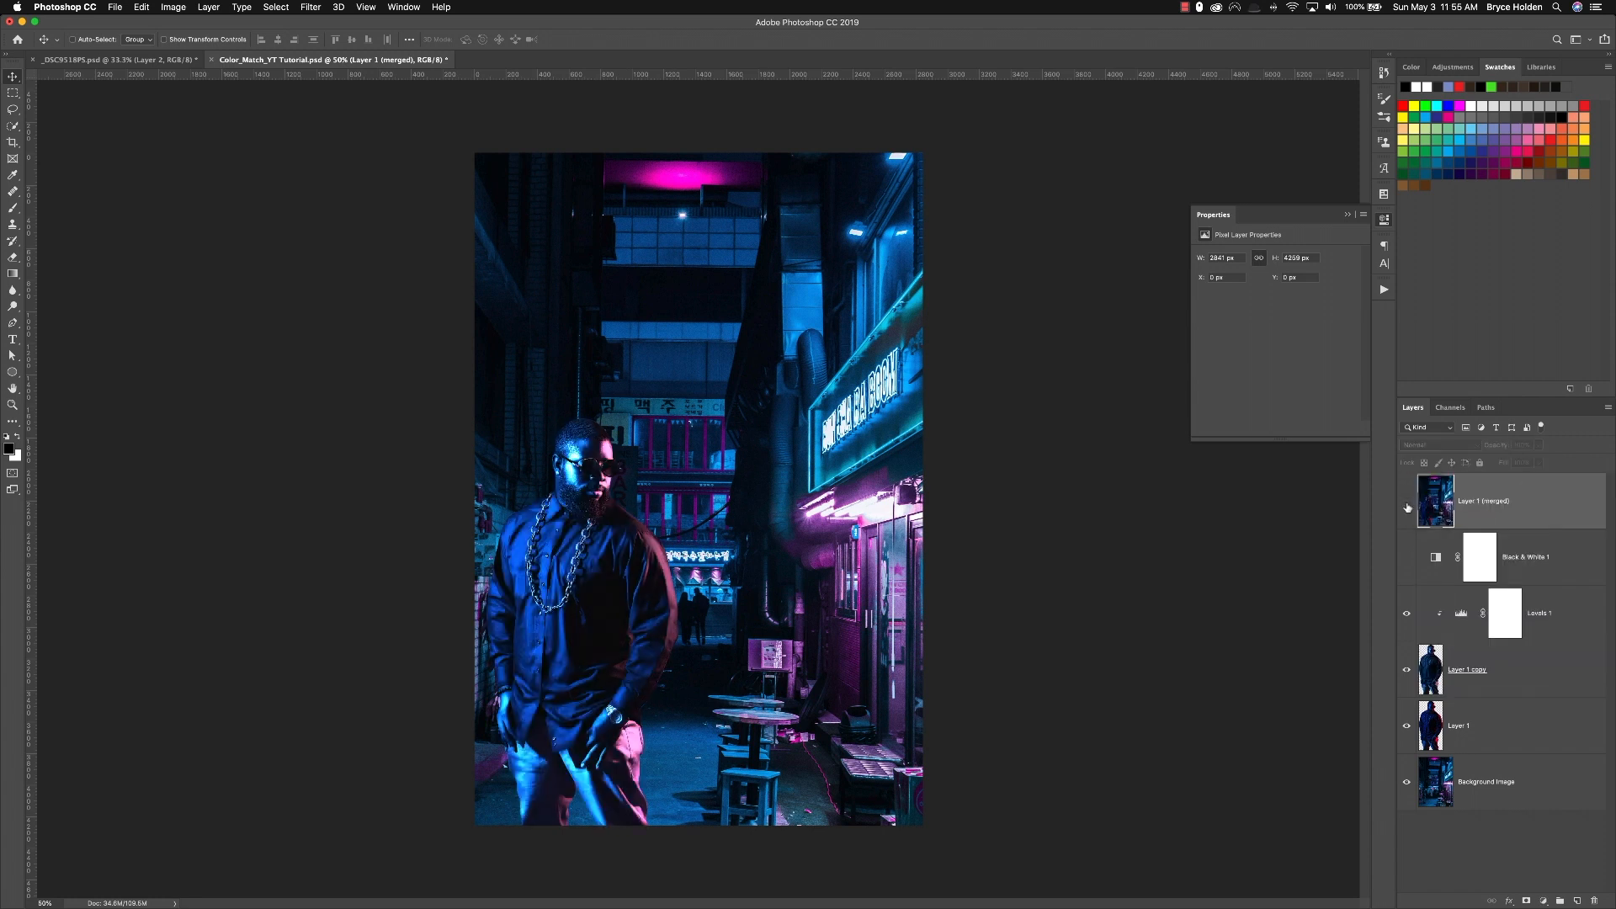
pyautogui.click(1407, 506)
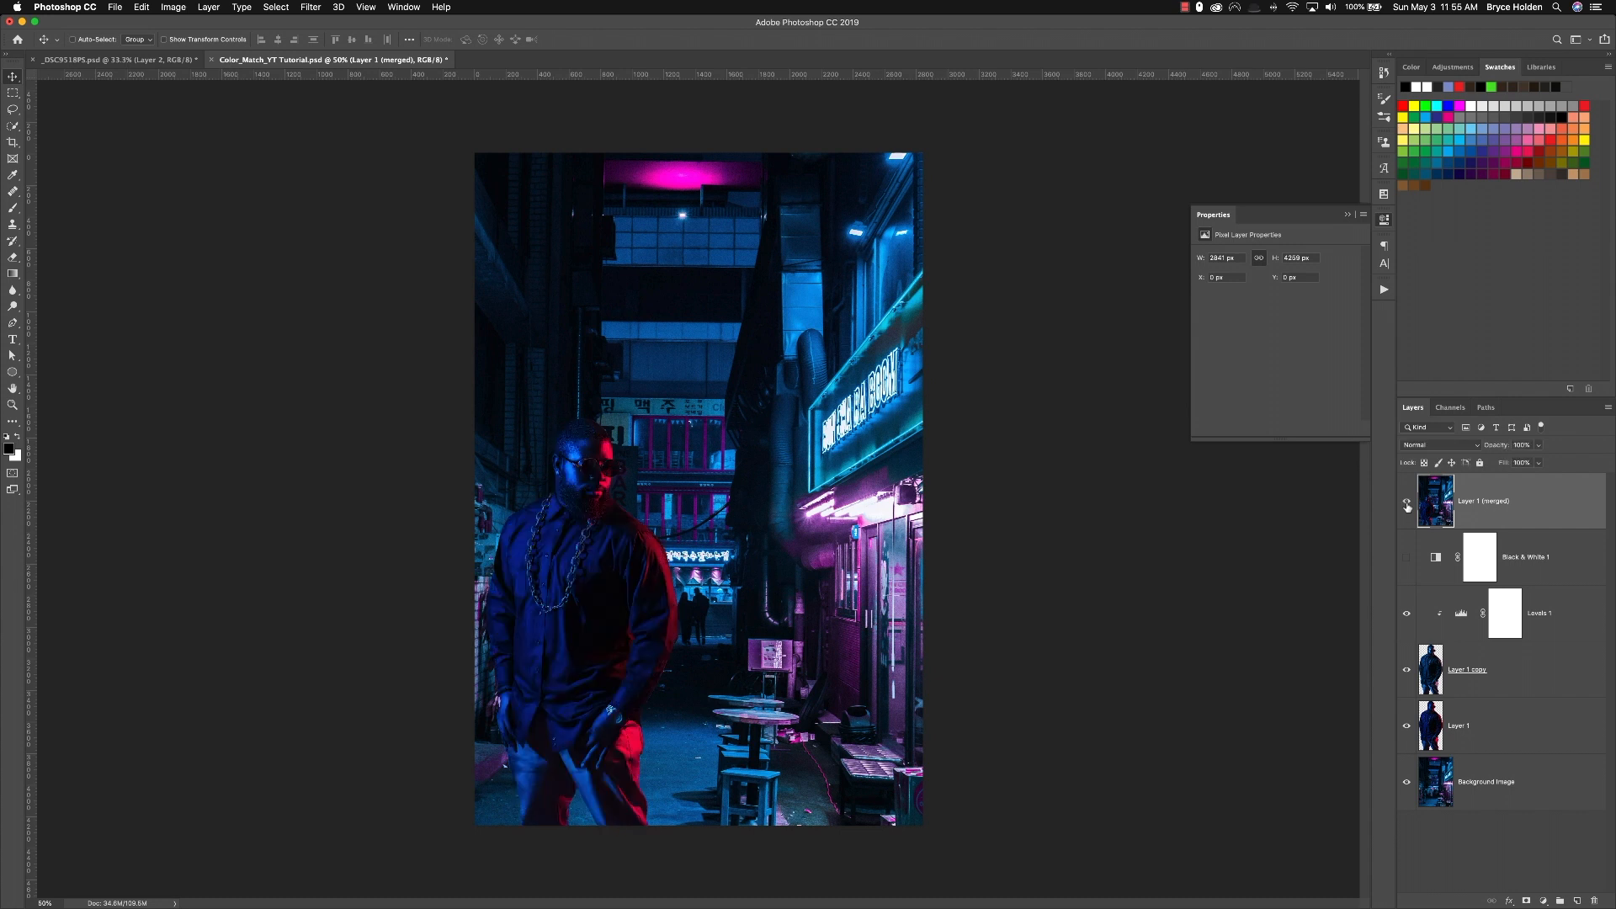
pyautogui.click(1407, 505)
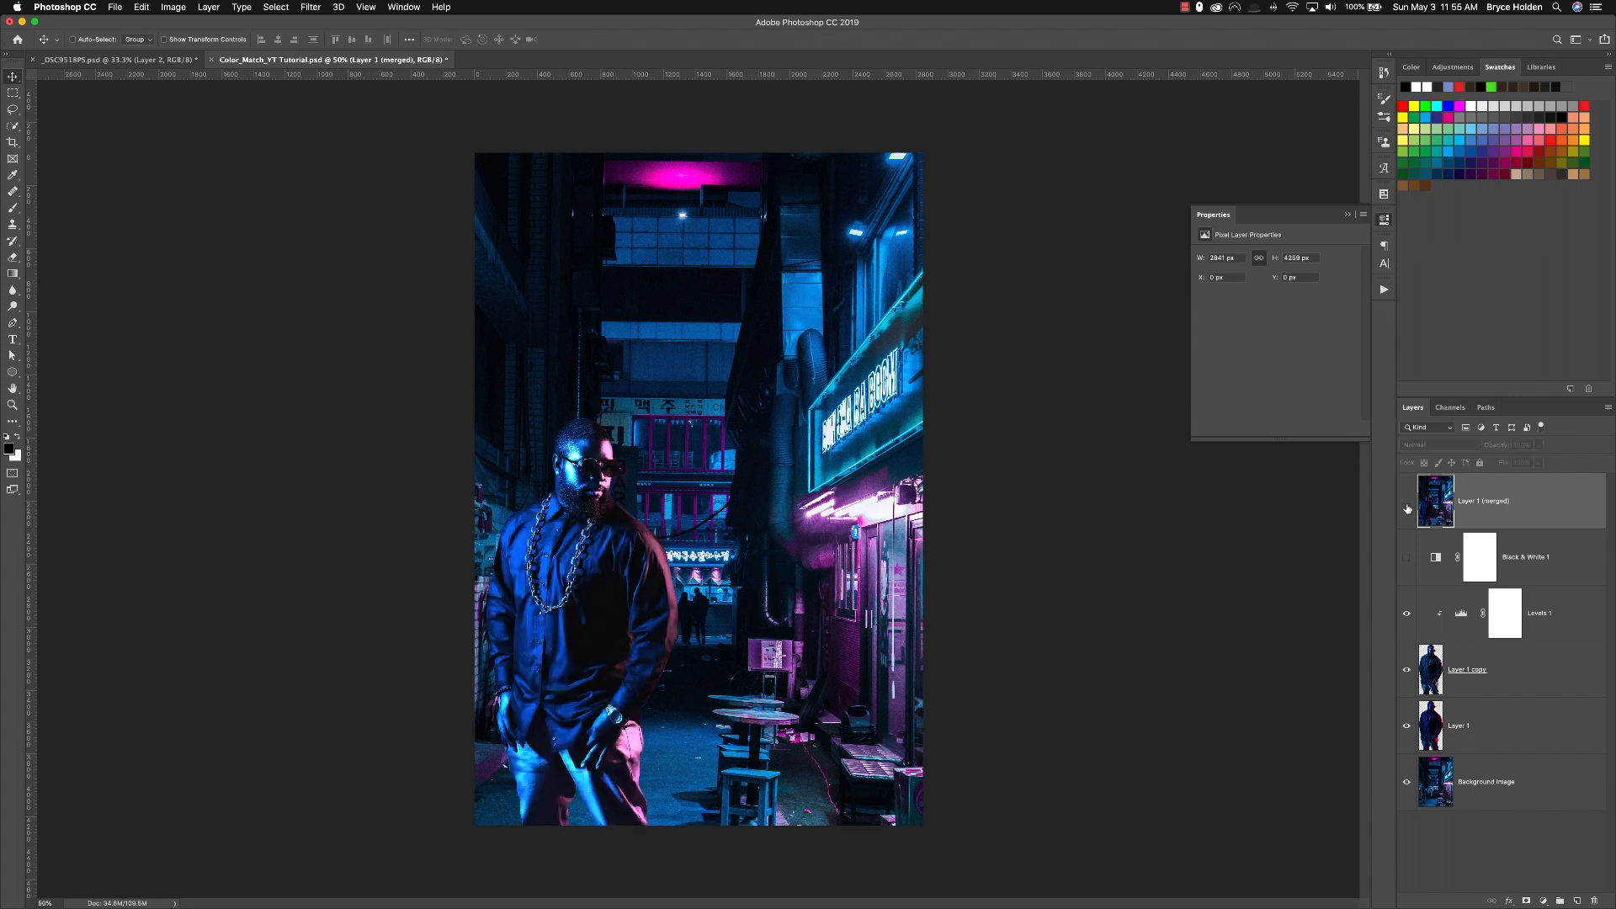
# Step: Darken the man in the Levels 1 adjustment with midtones 0.63 and white input about 174, and raise the output black slightly
pyautogui.click(1571, 614)
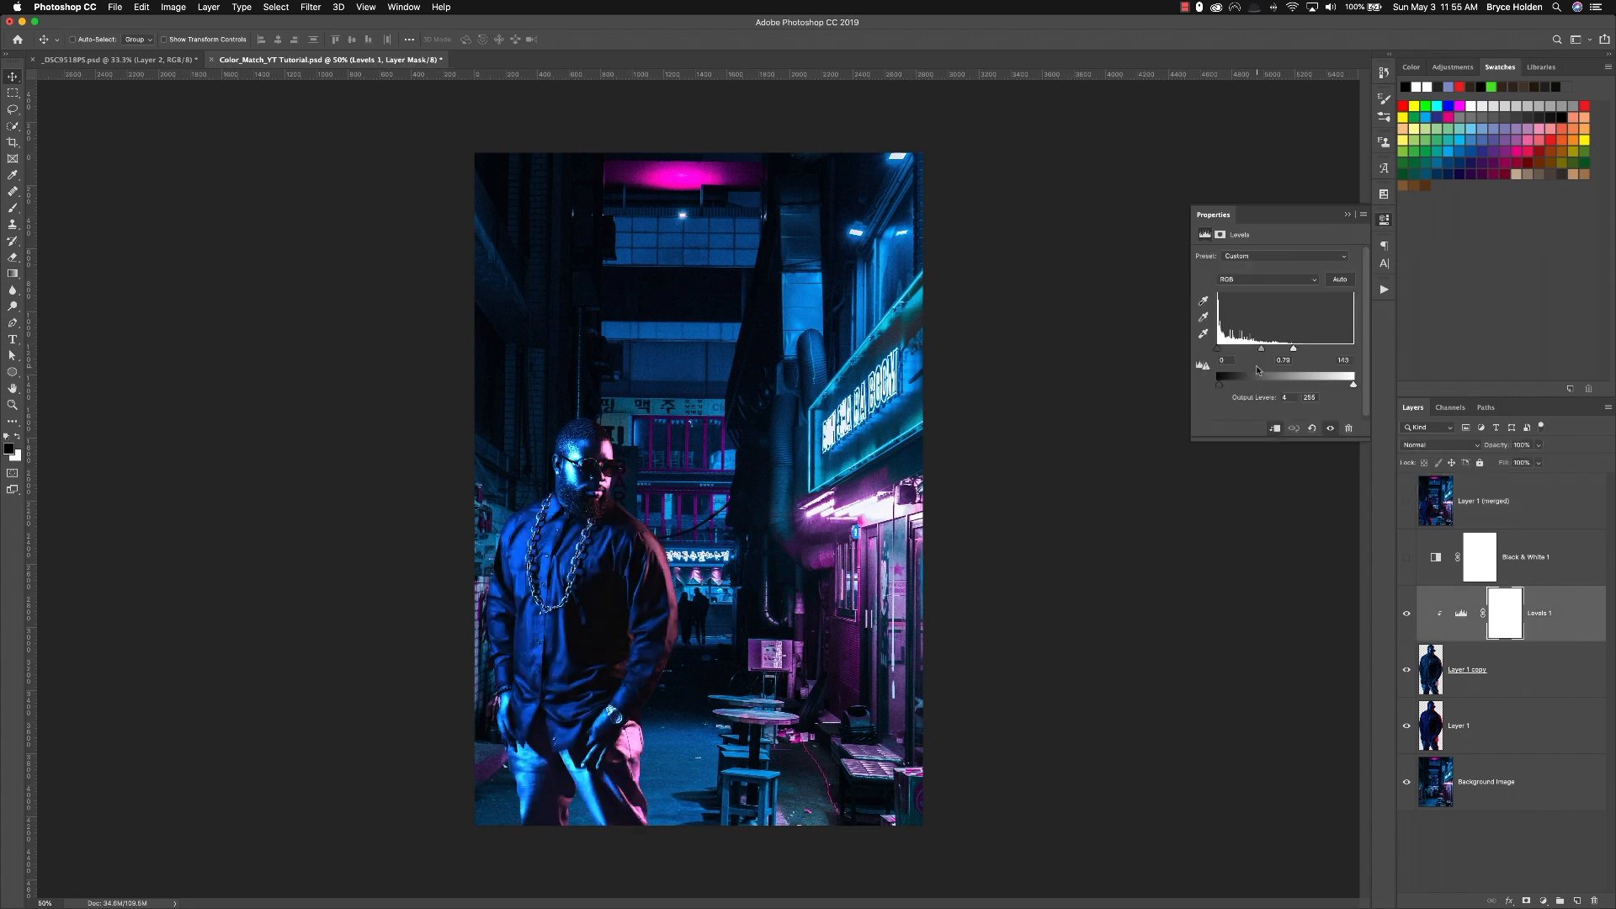
pyautogui.moveTo(1261, 348); pyautogui.dragTo(1265, 348)
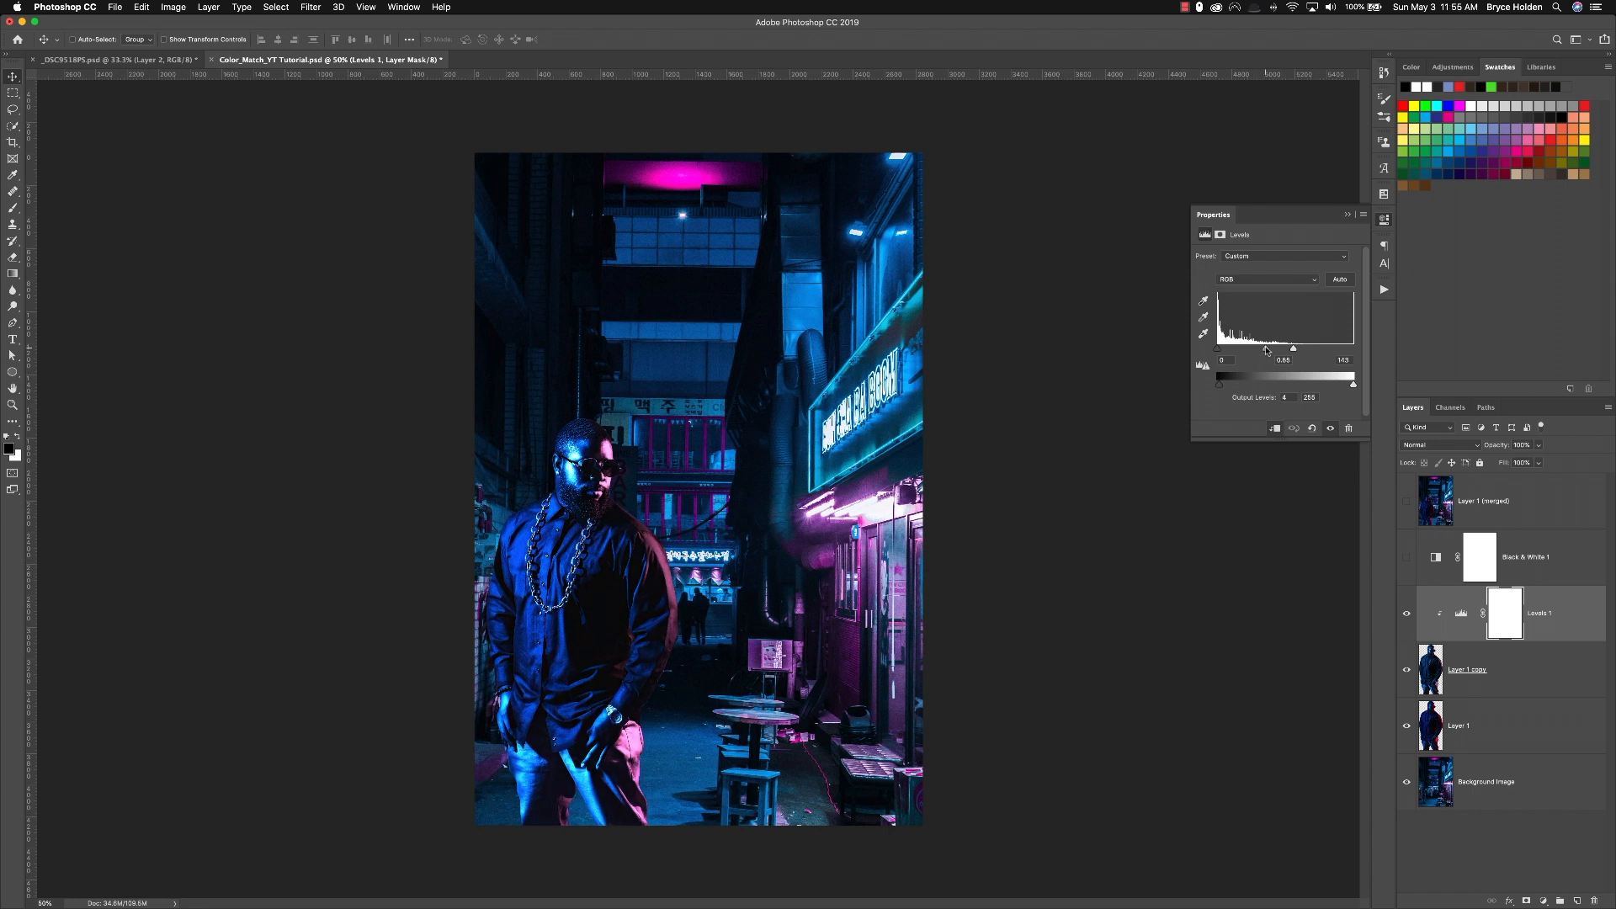
pyautogui.moveTo(1294, 349); pyautogui.dragTo(1311, 350)
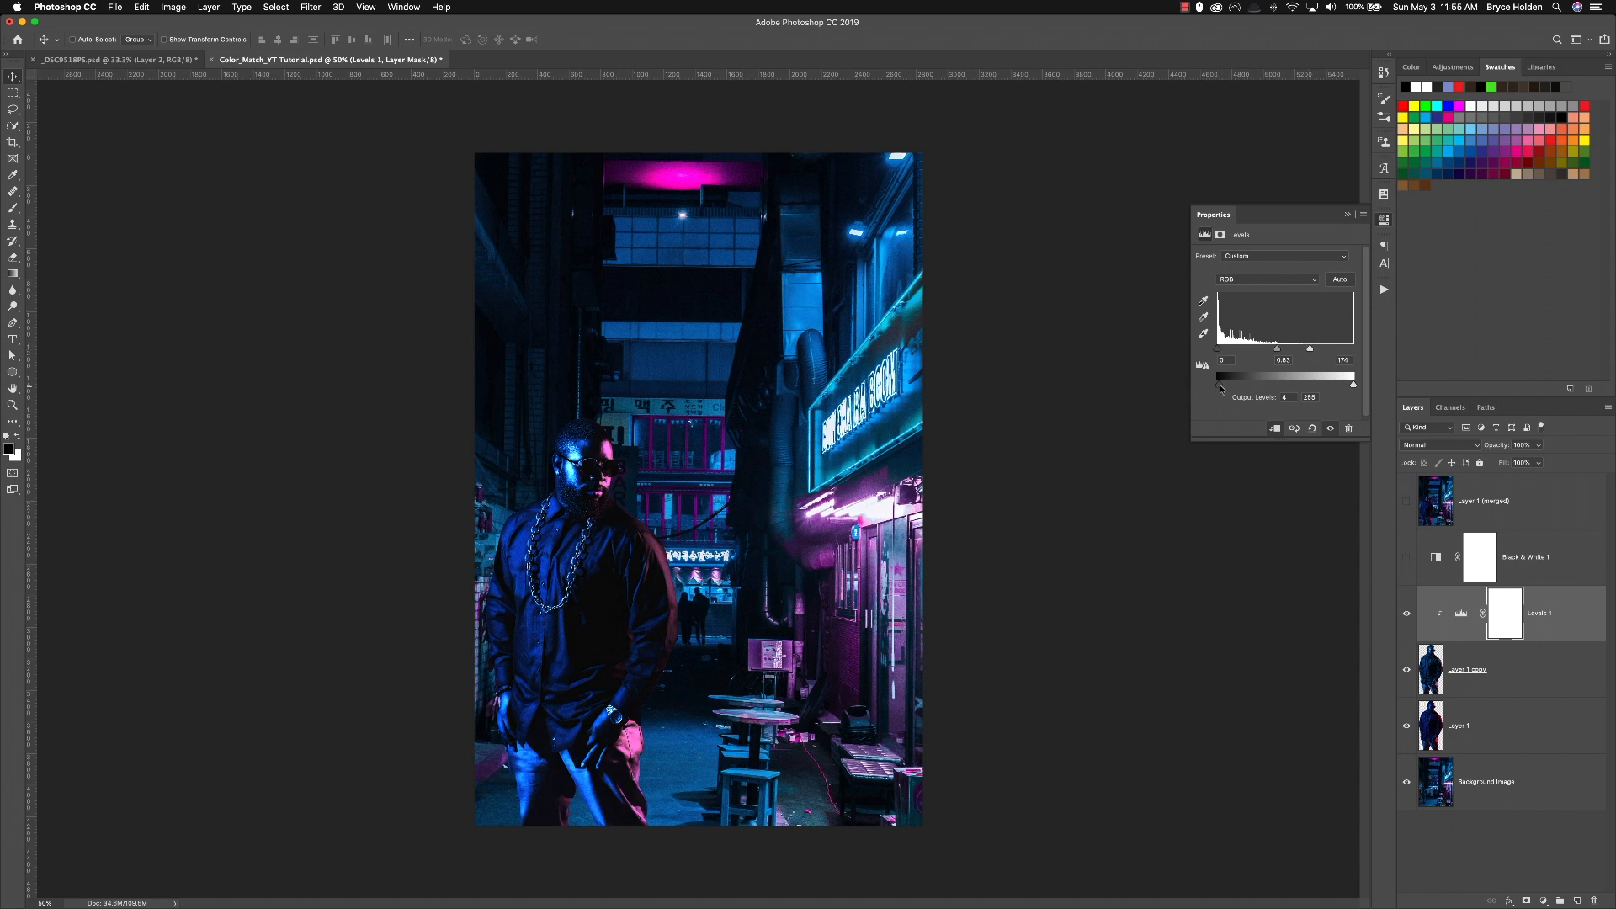
pyautogui.moveTo(1219, 387); pyautogui.dragTo(1223, 387)
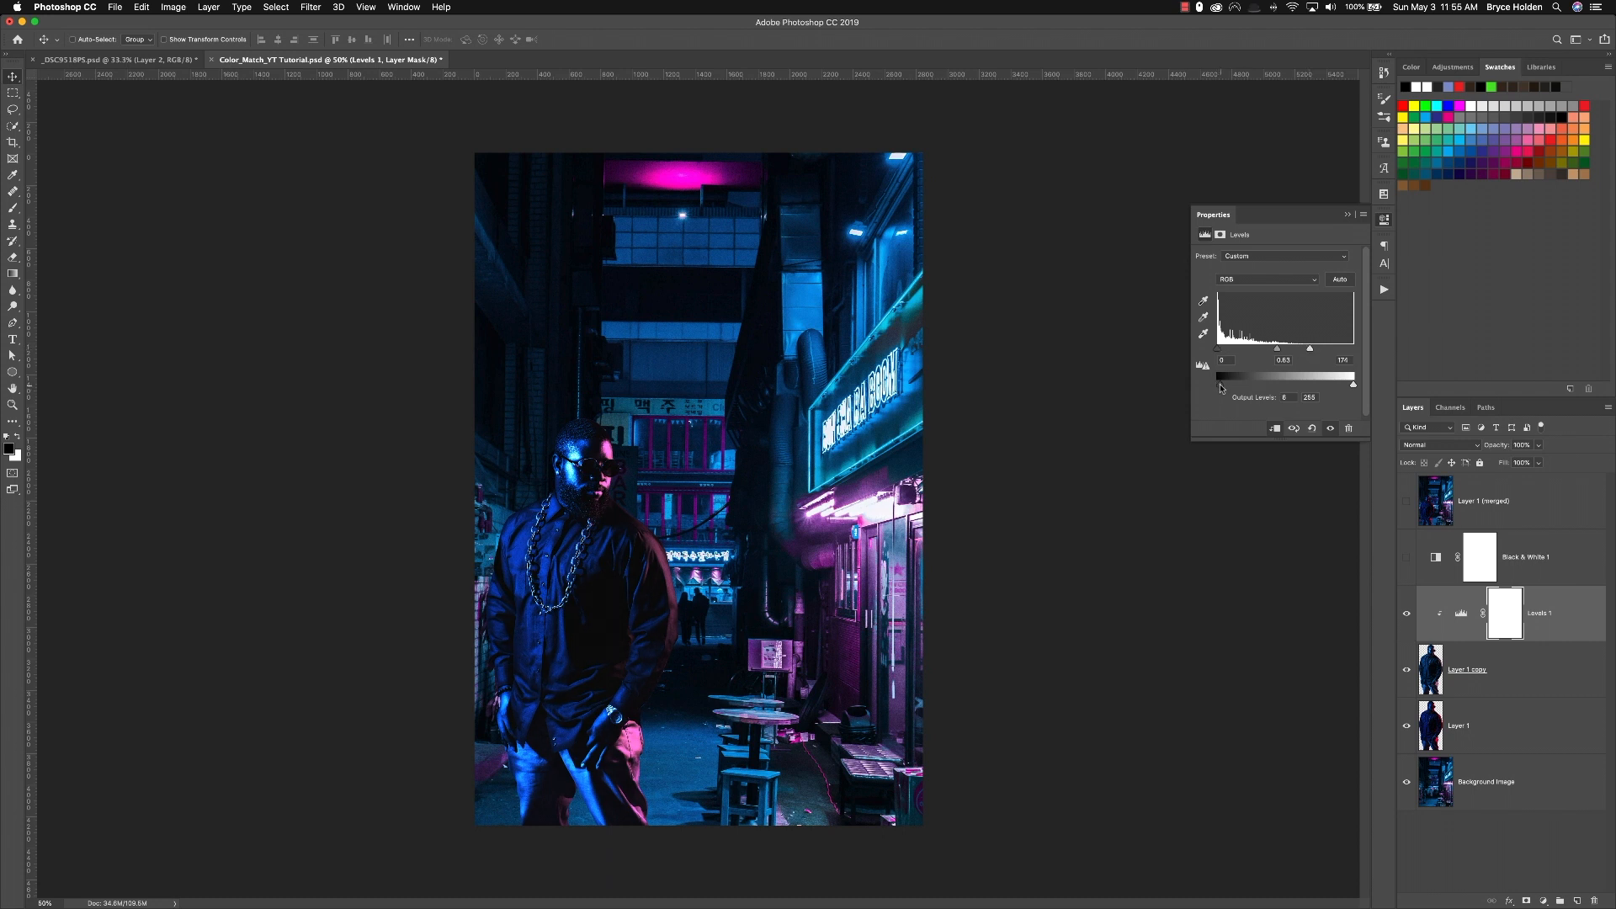